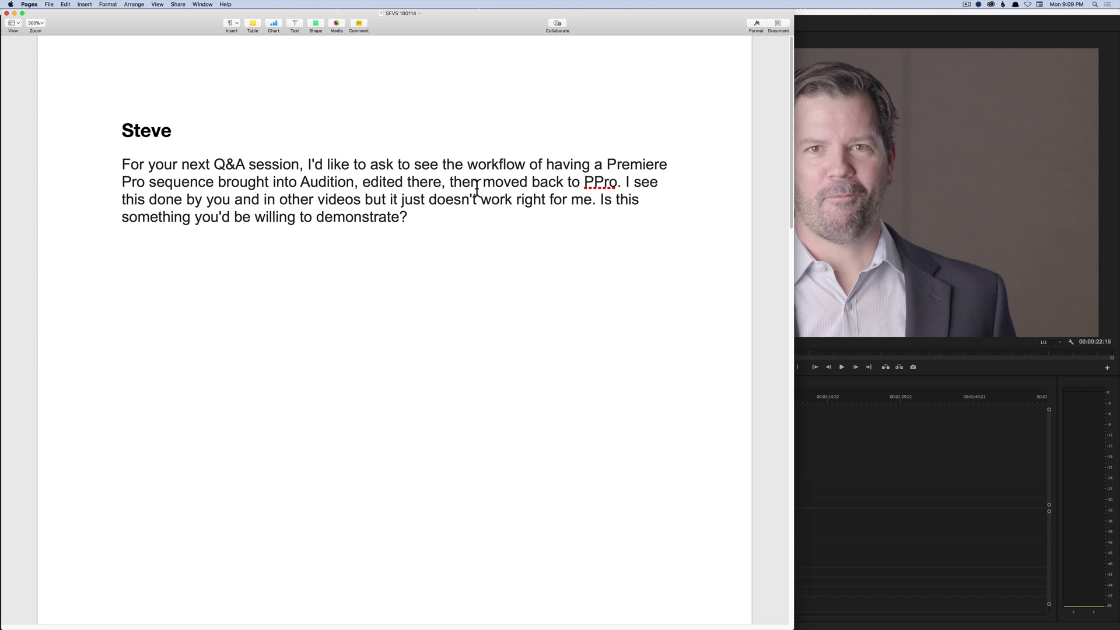
# Switch to Premiere Pro and play parts of both clips in the 01 Joke sequence.
pyautogui.click(821, 25)
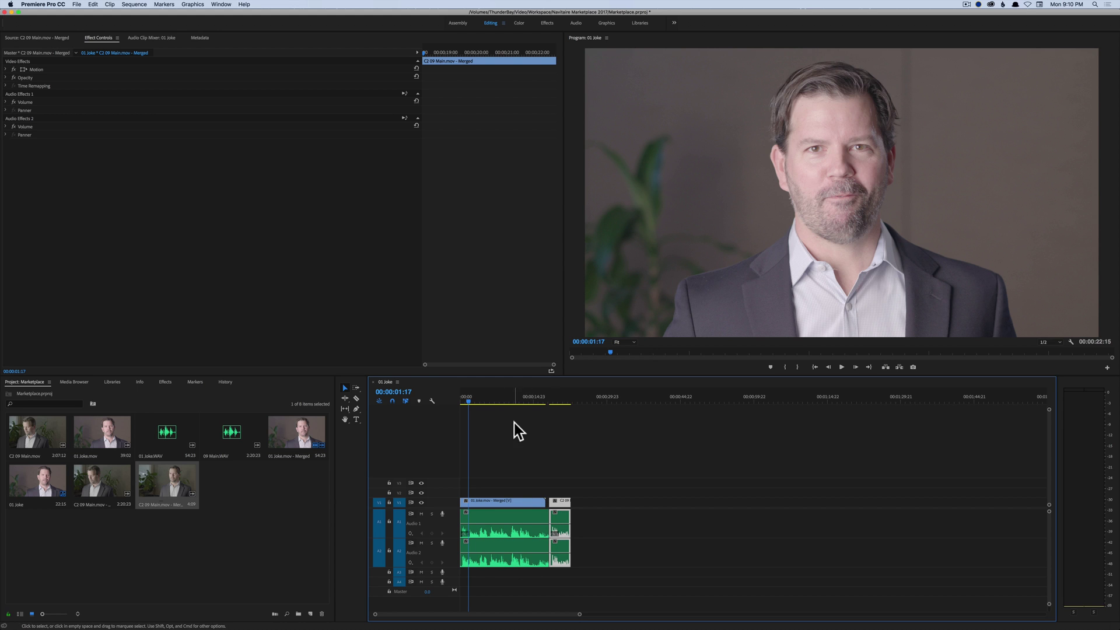
pyautogui.press('space')
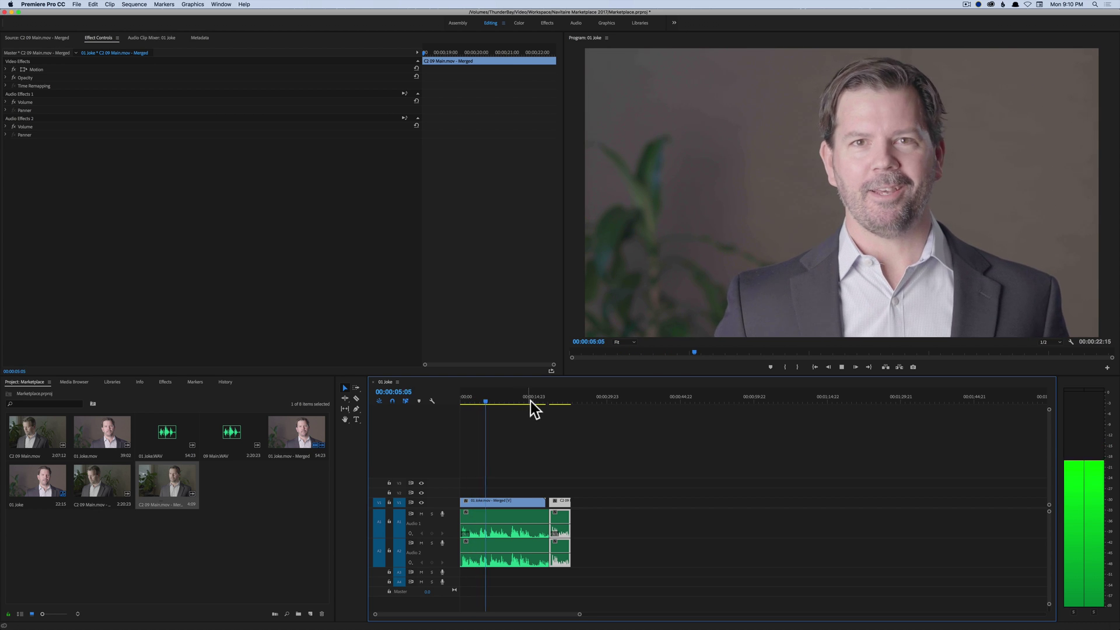
pyautogui.press('space')
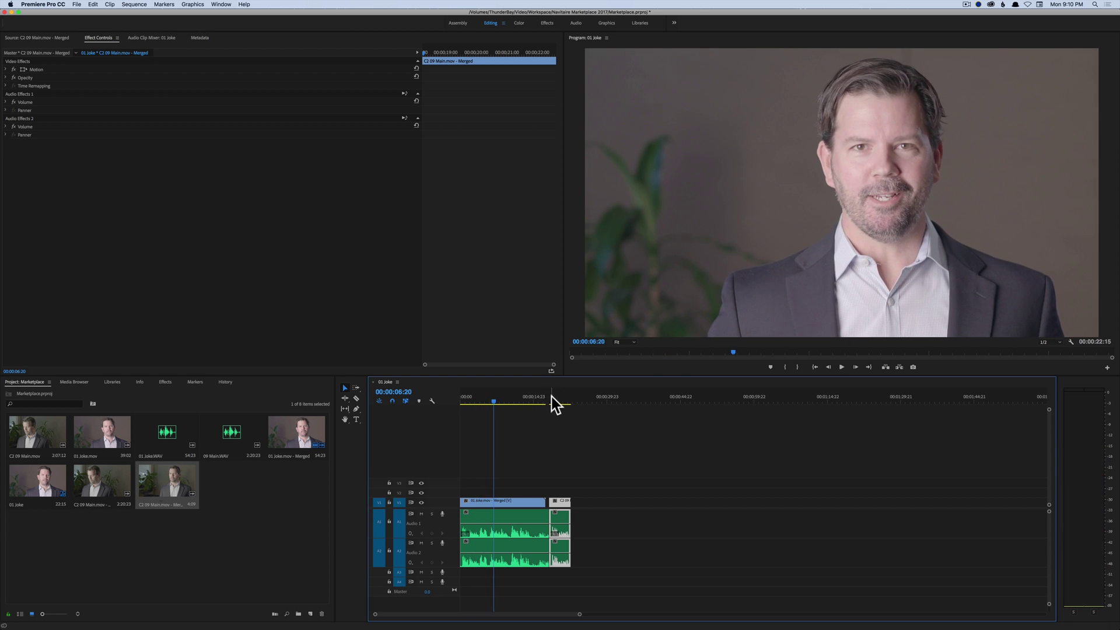
pyautogui.click(552, 397)
pyautogui.press('space')
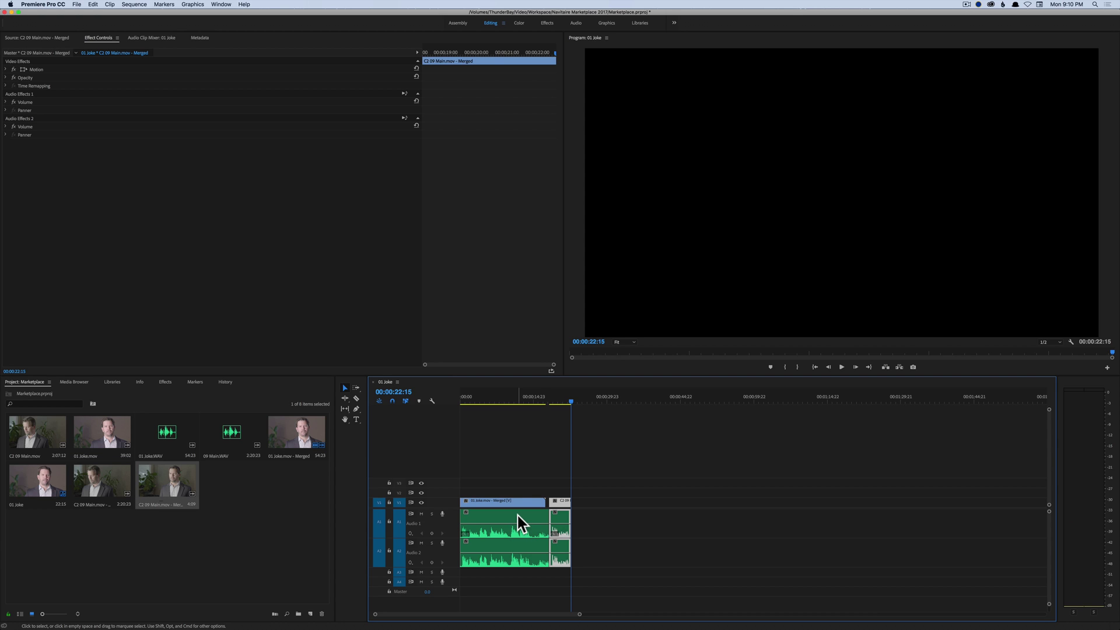
pyautogui.click(517, 516)
pyautogui.click(494, 478)
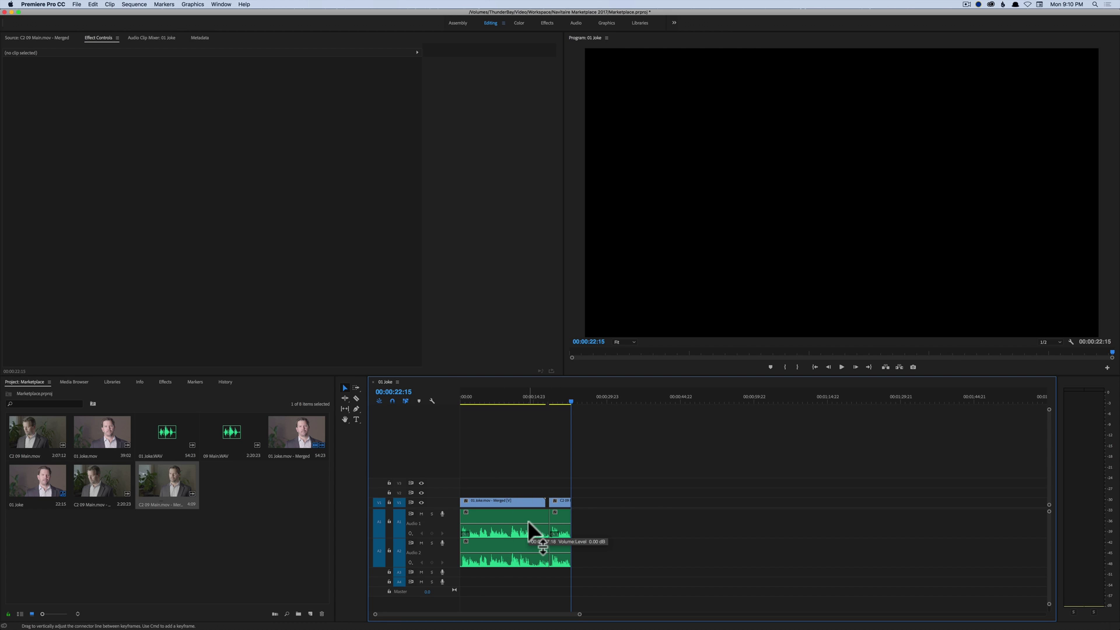
pyautogui.moveTo(484, 625)
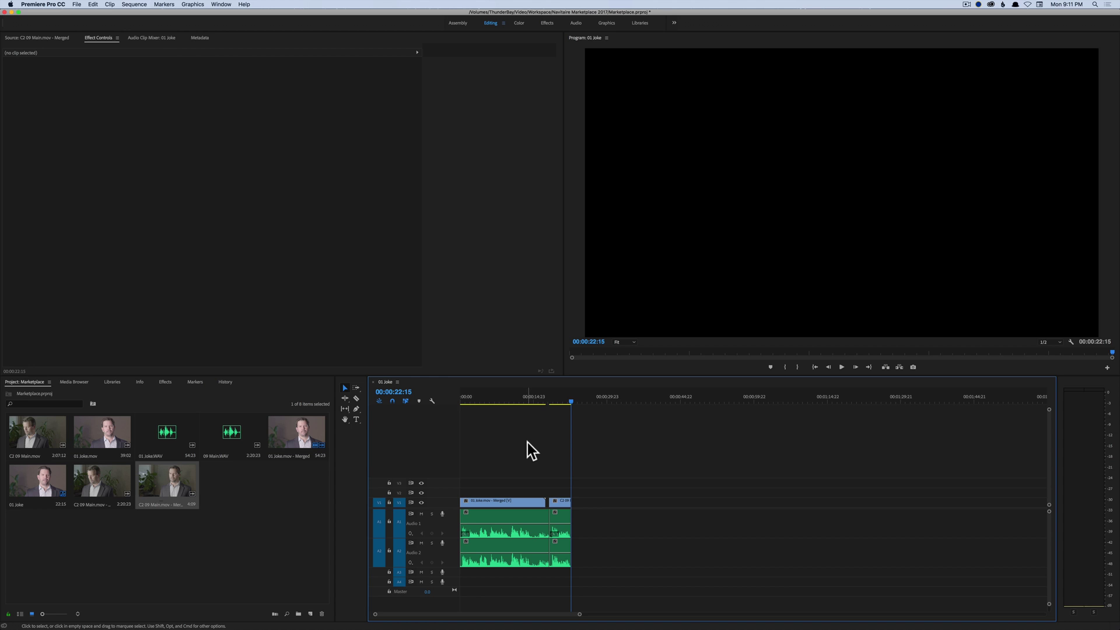
pyautogui.click(94, 5)
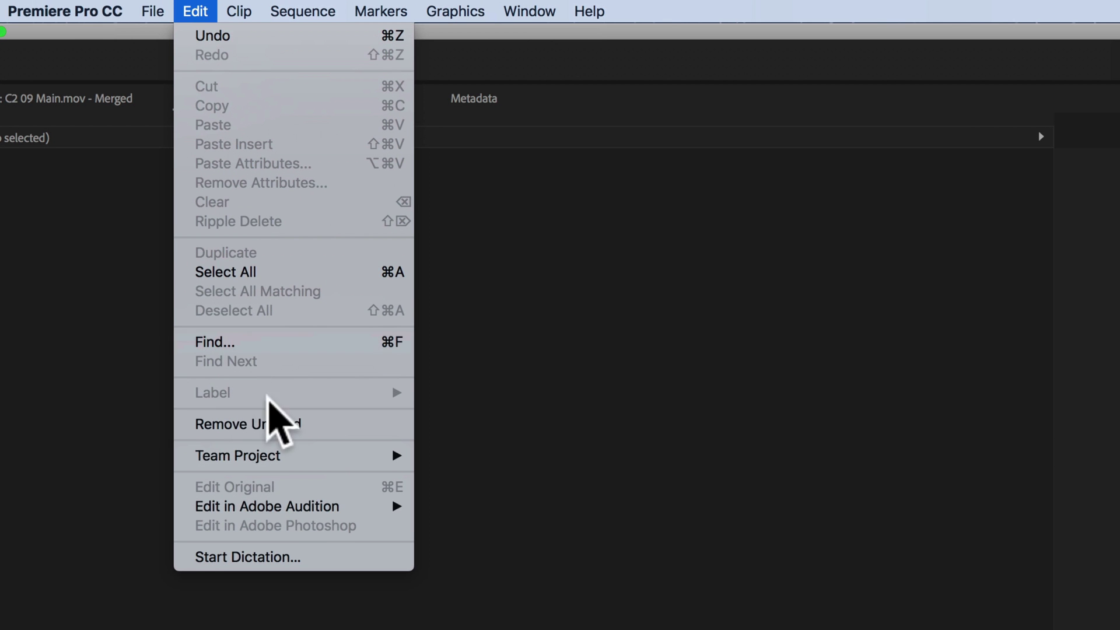
pyautogui.moveTo(318, 501)
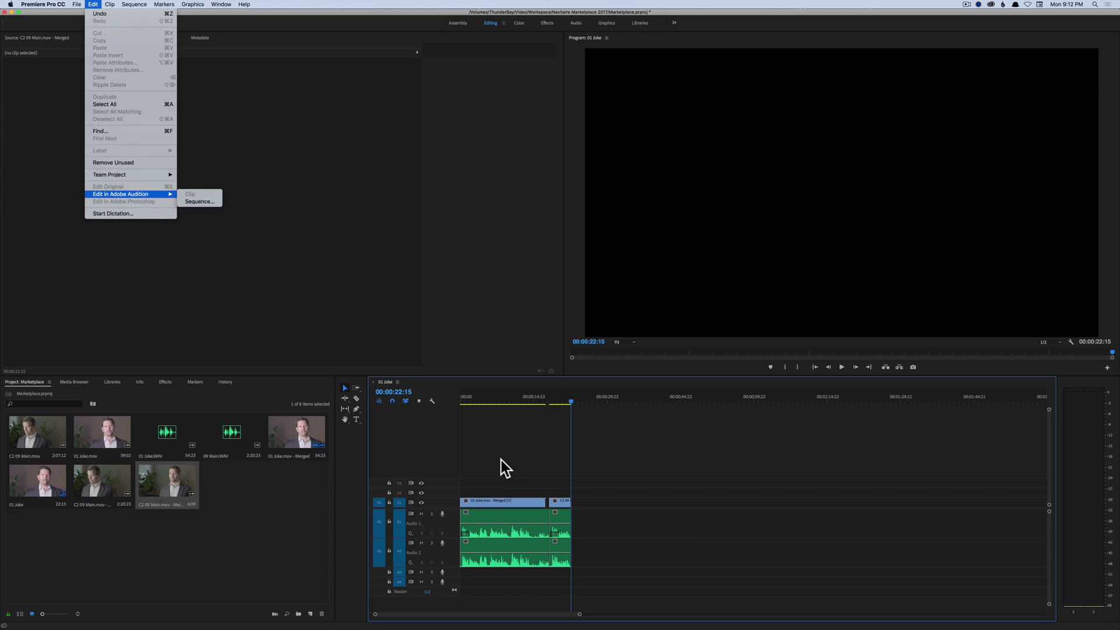
pyautogui.click(505, 525)
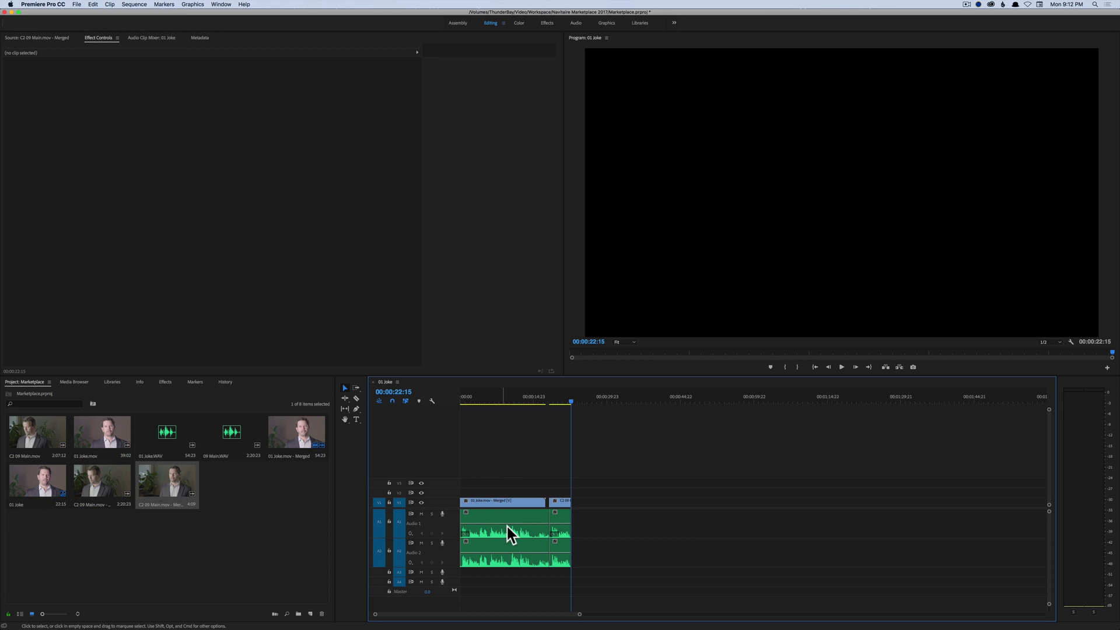
# Send only the first clip of the 01 Joke sequence to Adobe Audition for editing and switch to Audition.
pyautogui.click(510, 517)
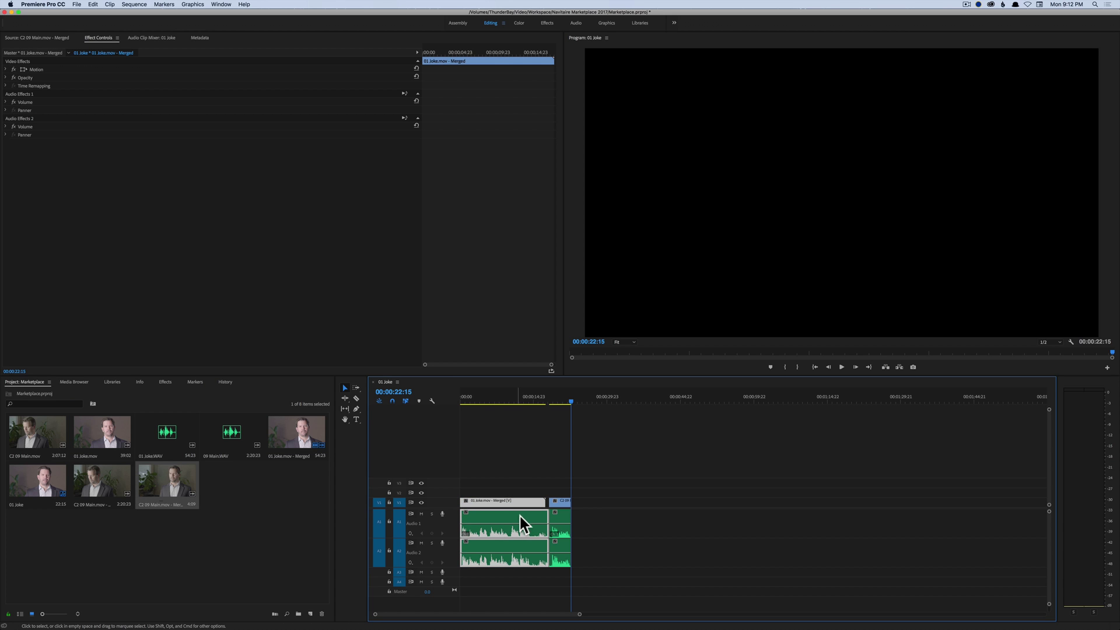
pyautogui.click(91, 4)
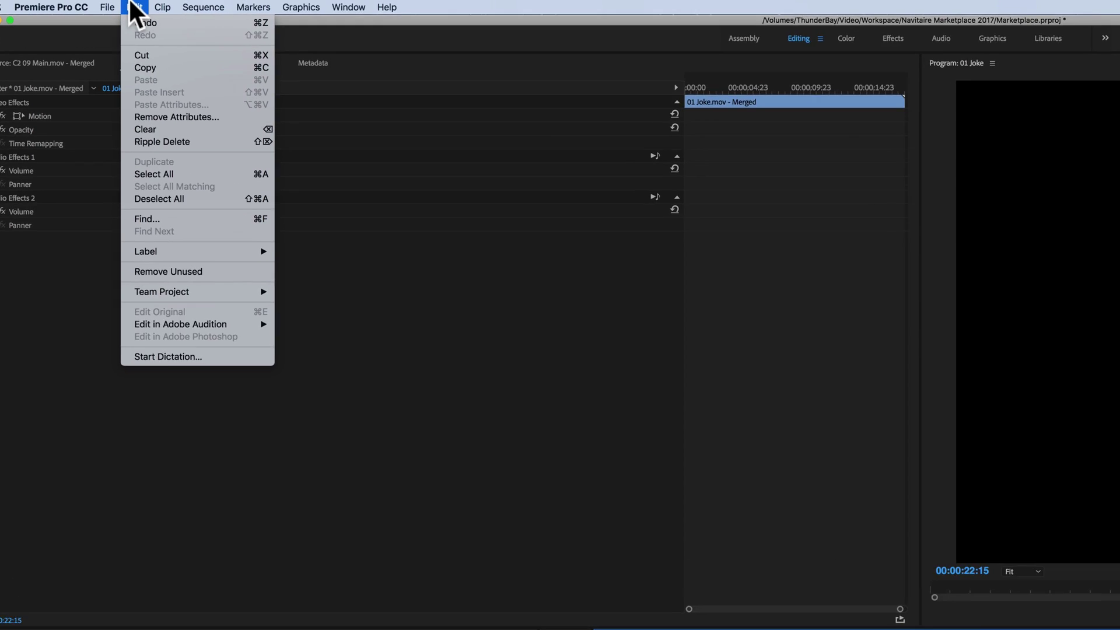
pyautogui.moveTo(172, 194)
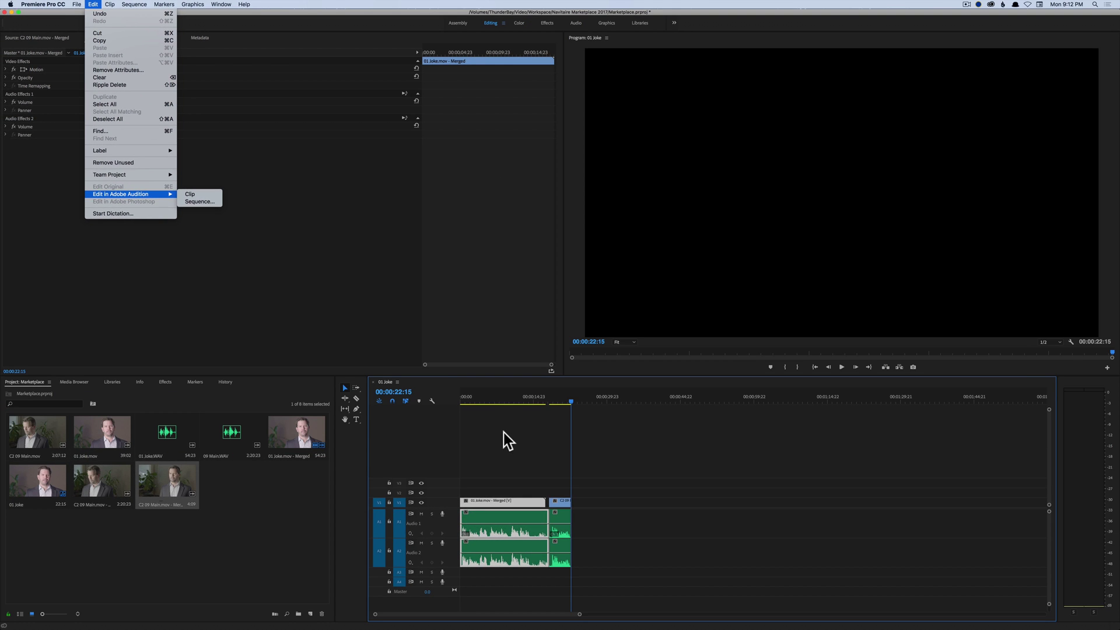
pyautogui.click(196, 194)
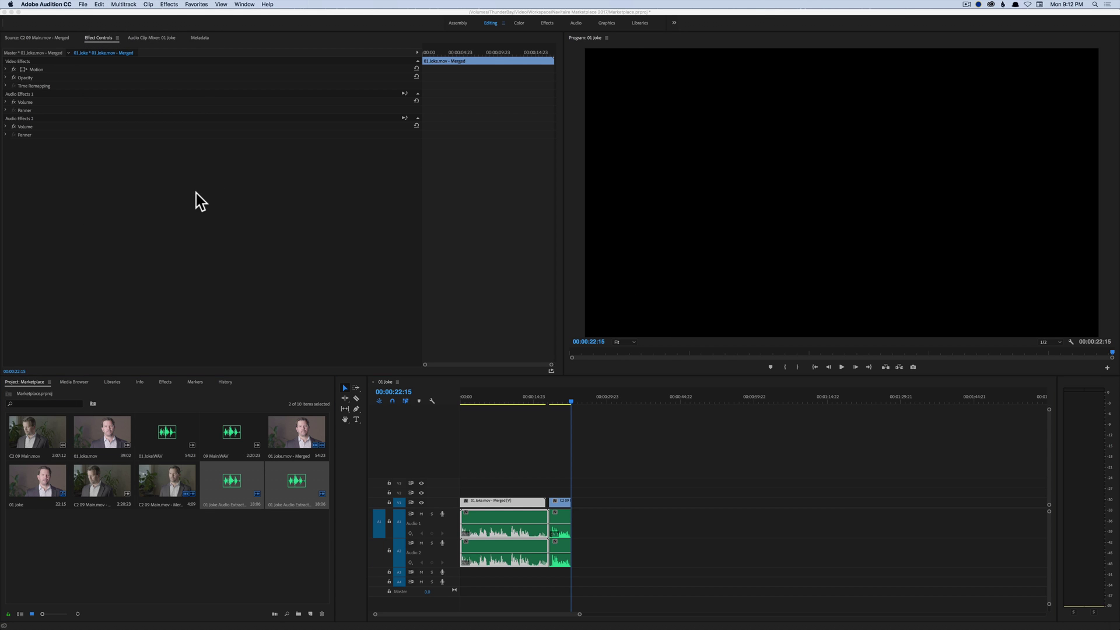
pyautogui.moveTo(690, 610)
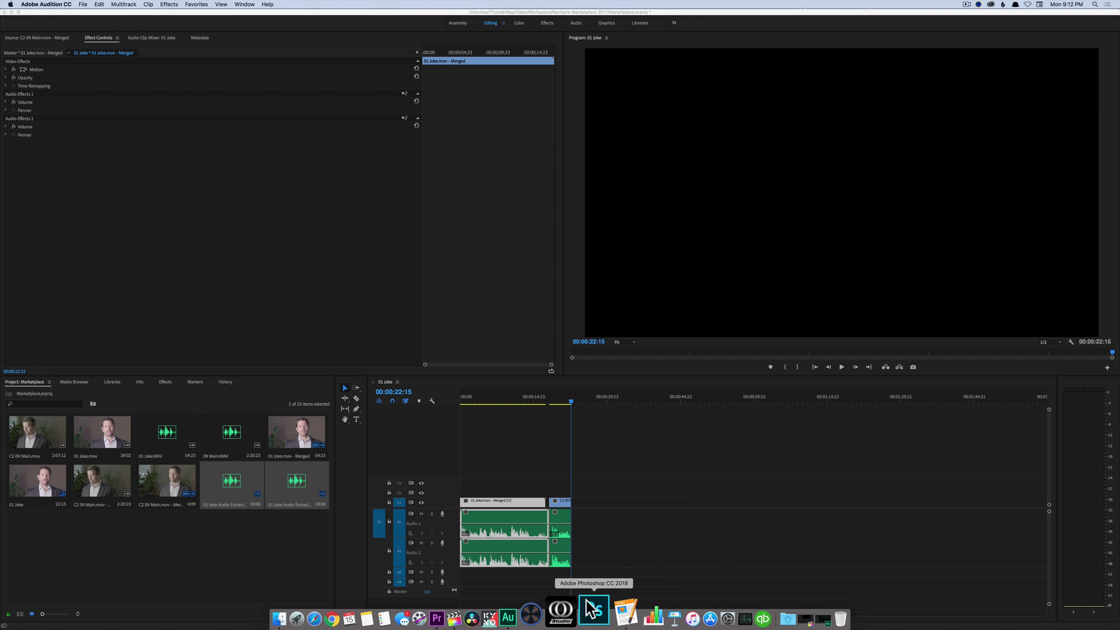
pyautogui.click(541, 608)
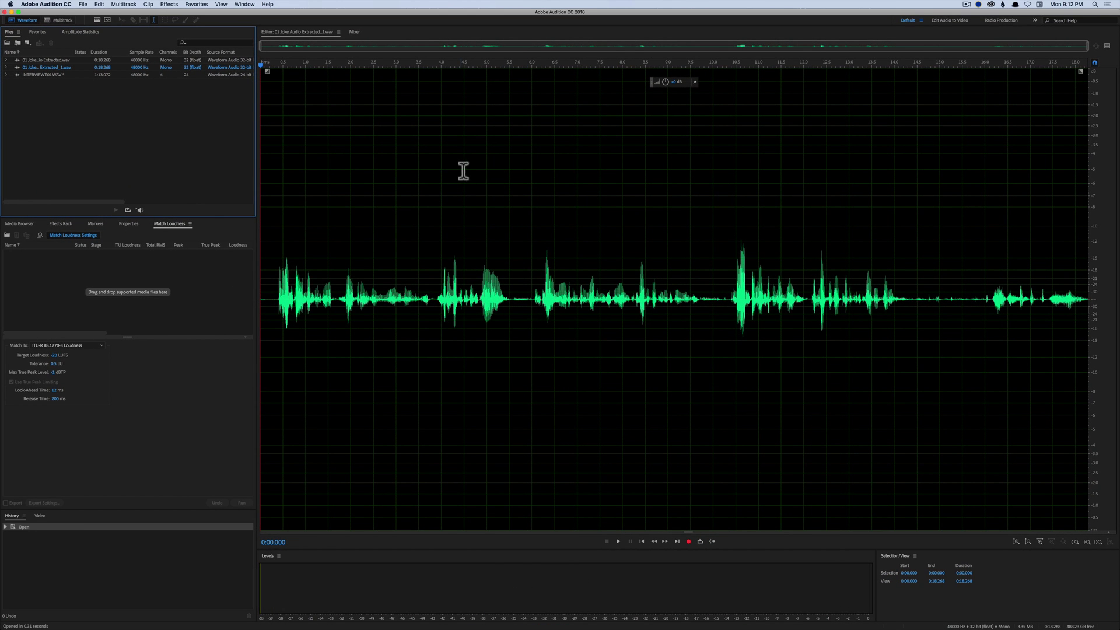
# Amplify the whole extracted clip and save the audio file.
pyautogui.moveTo(665, 82); pyautogui.dragTo(665, 71)
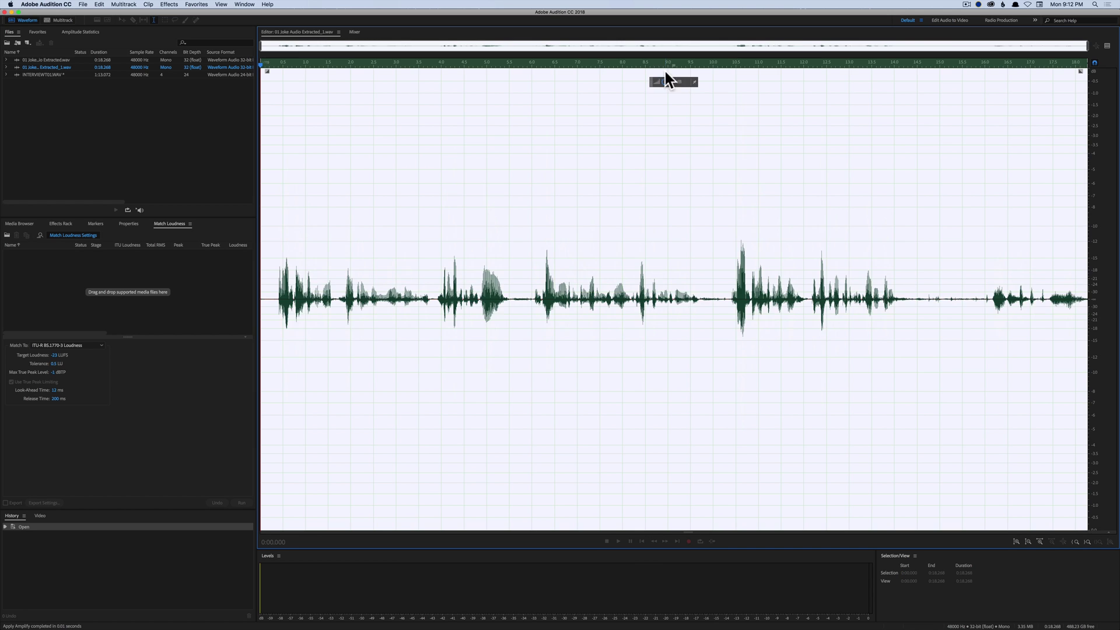
pyautogui.click(83, 4)
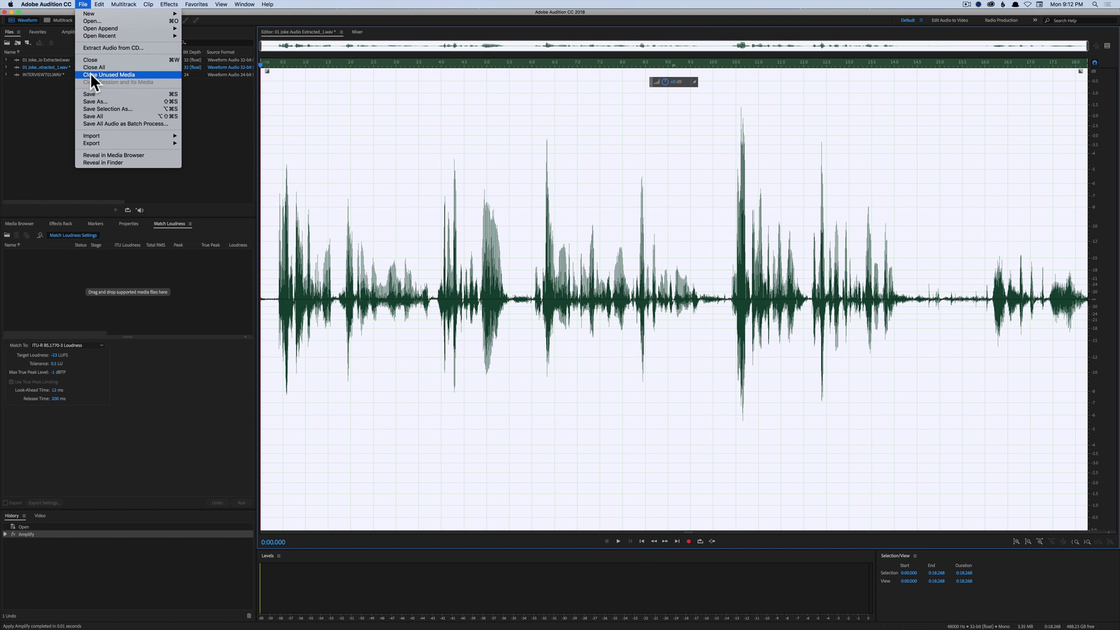
pyautogui.click(96, 96)
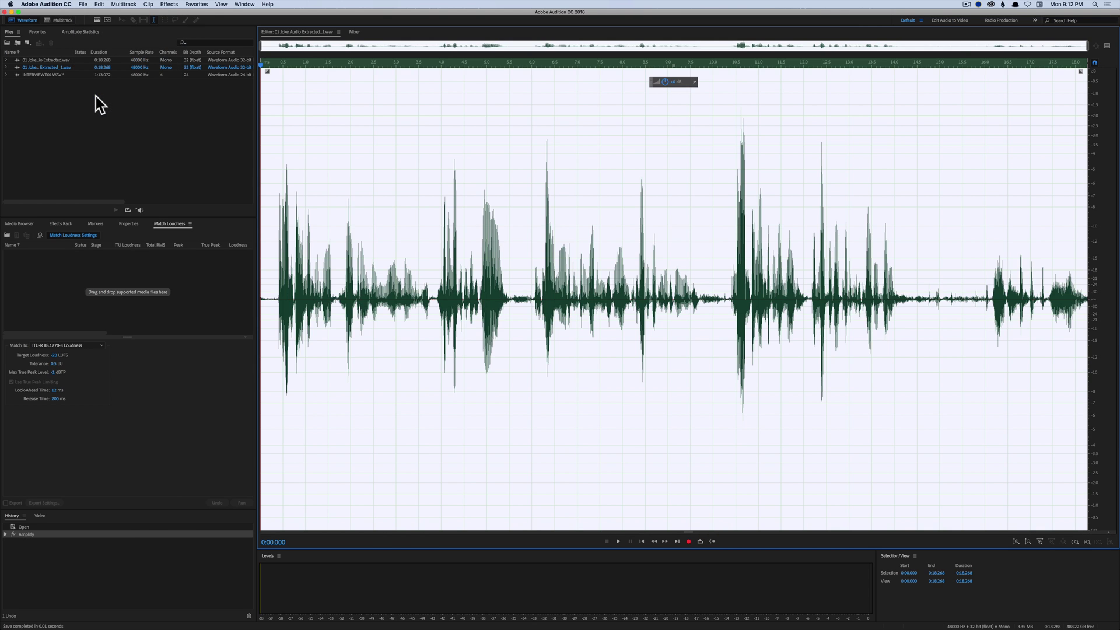
# Switch back to Premiere Pro, remove the two extracted audio files from the project, and deselect the timeline clips.
pyautogui.press('super+Tab')
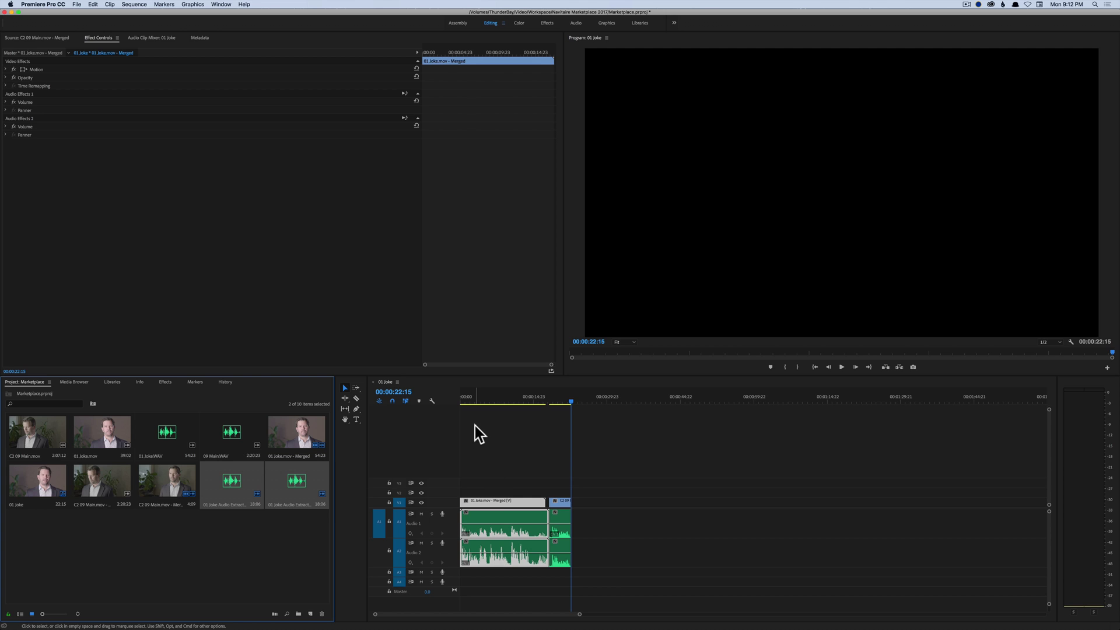
pyautogui.press('Delete')
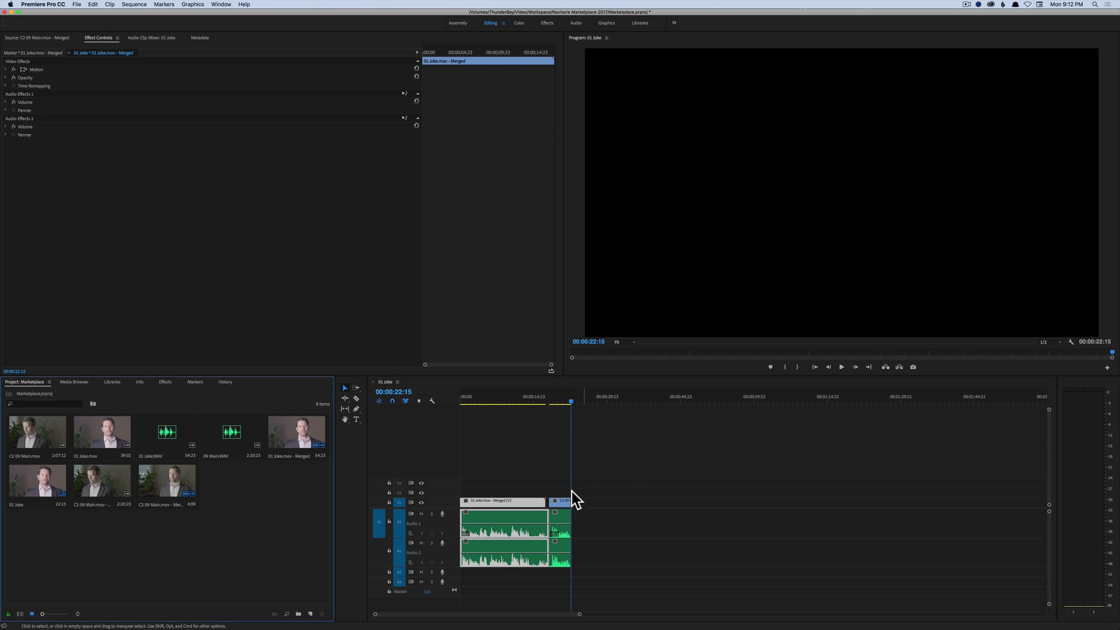
pyautogui.click(587, 512)
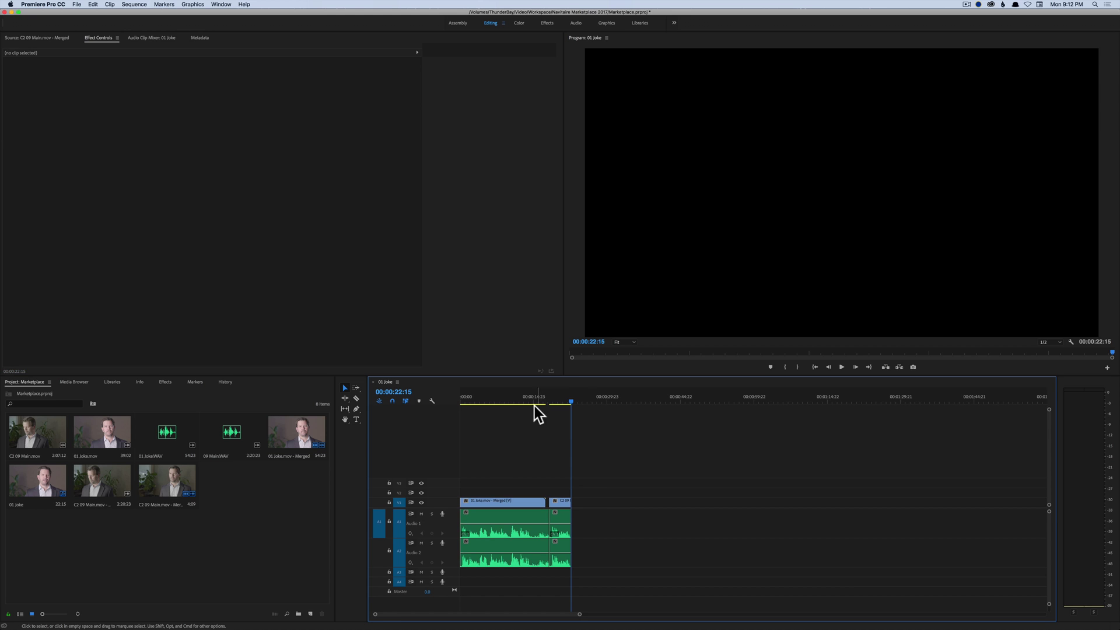
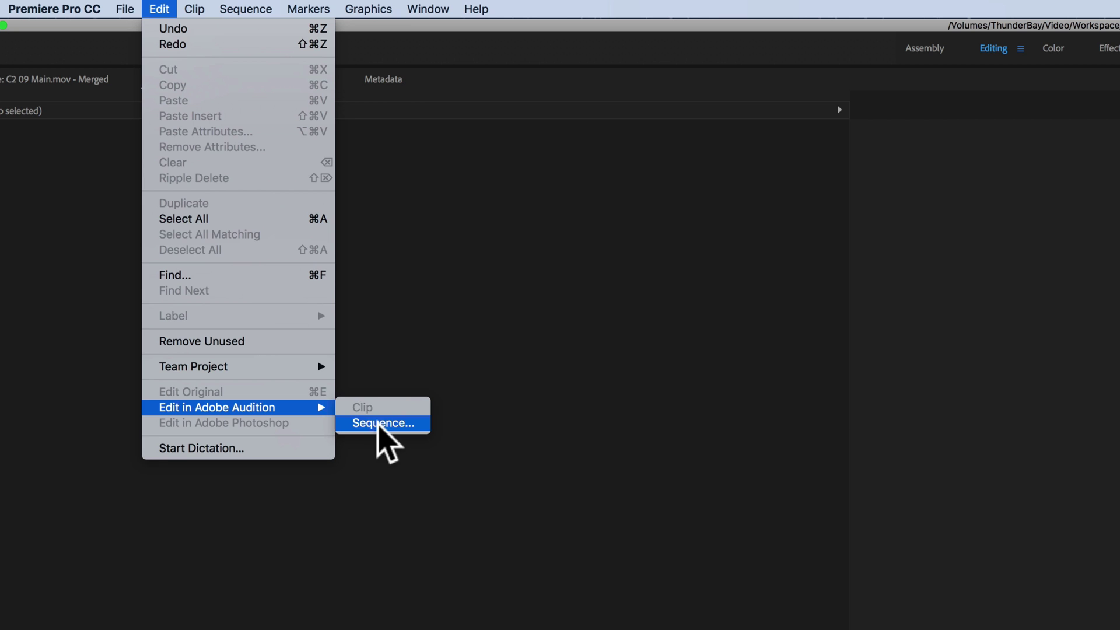
# Start editing the 01 Joke sequence in Adobe Audition, keeping Selection at Entire Sequence and Video at Send through Dynamic Link.
pyautogui.click(382, 425)
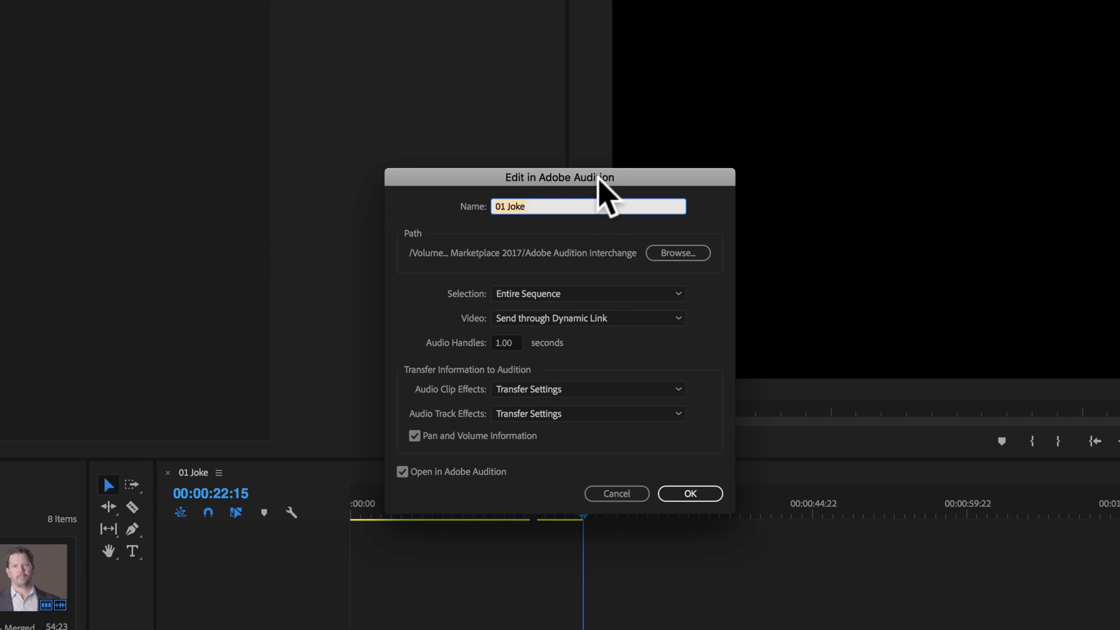
pyautogui.moveTo(600, 175); pyautogui.dragTo(484, 5)
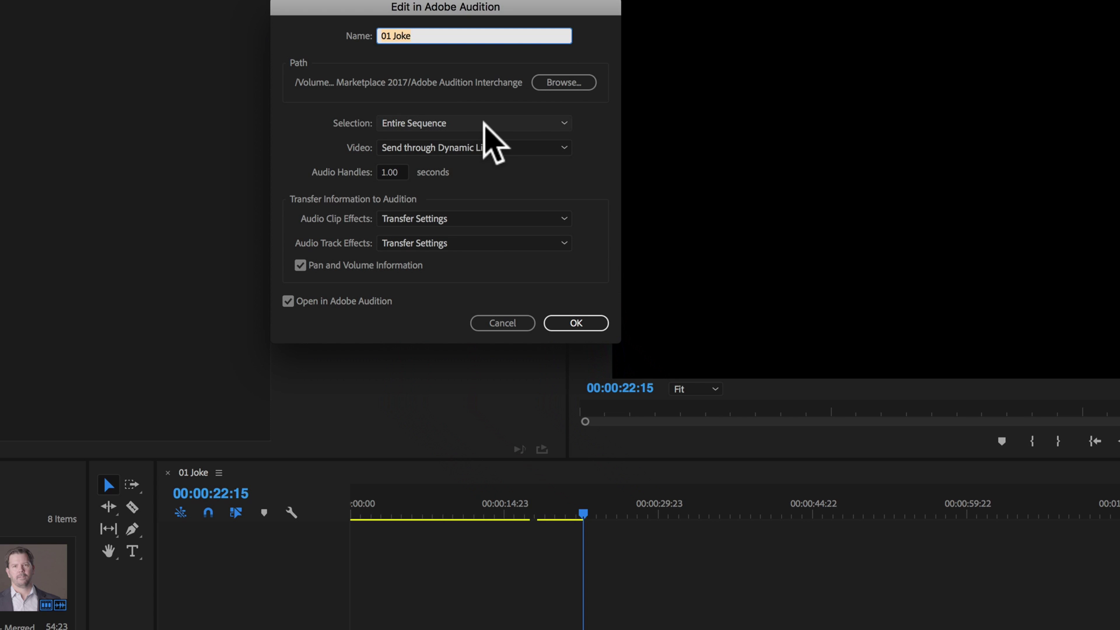
pyautogui.click(561, 121)
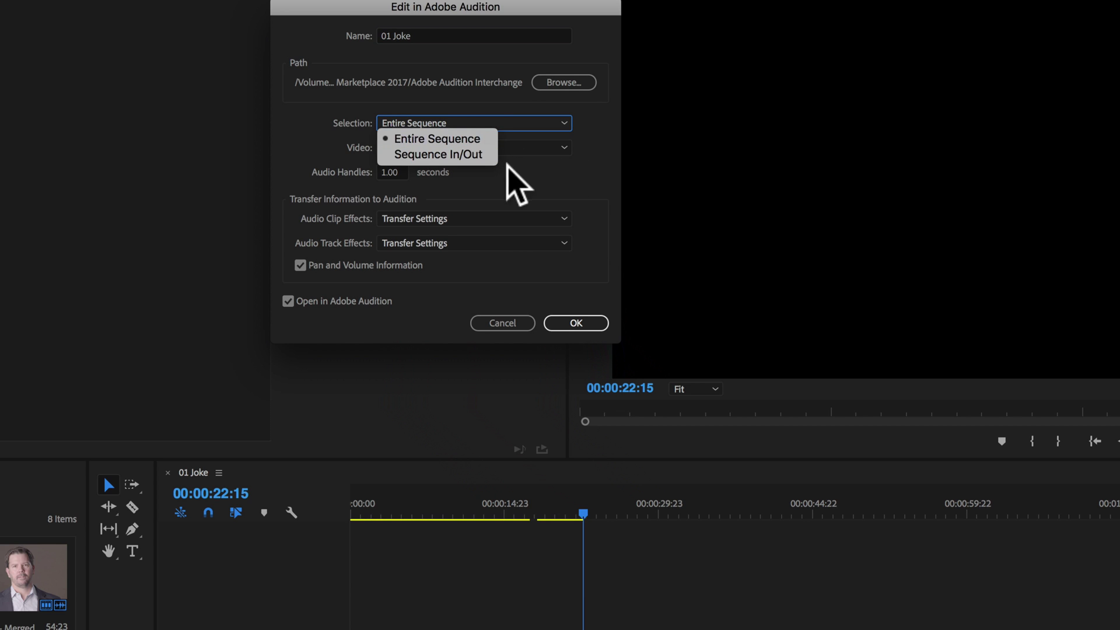
pyautogui.click(594, 156)
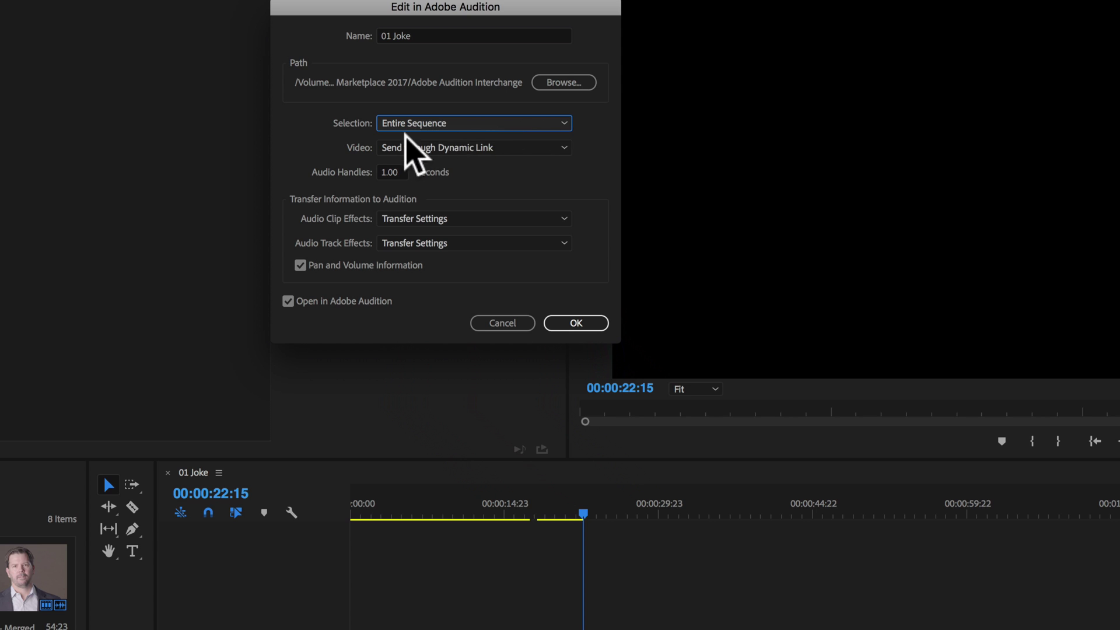
pyautogui.click(521, 147)
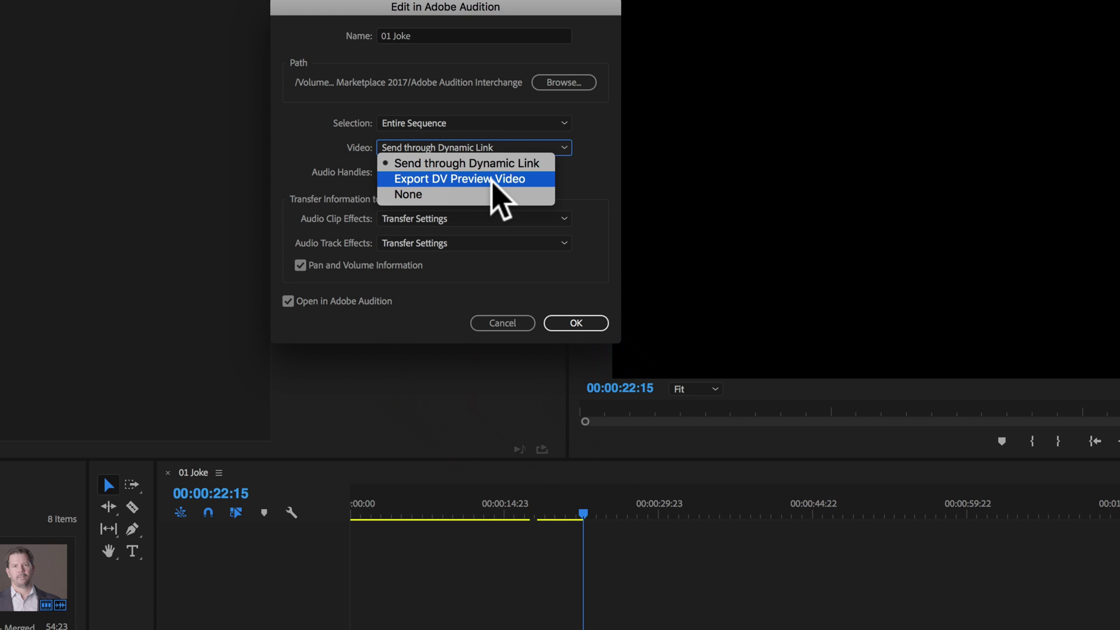
pyautogui.click(583, 195)
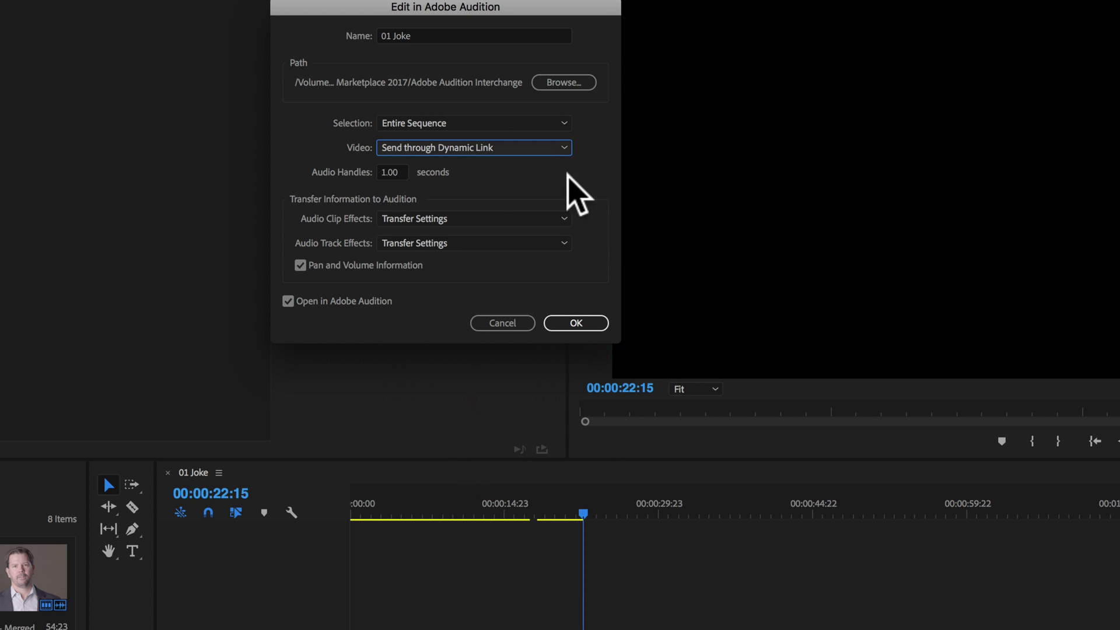
# Set the audio handles to 5.00 seconds and send the sequence to Adobe Audition.
pyautogui.click(401, 172)
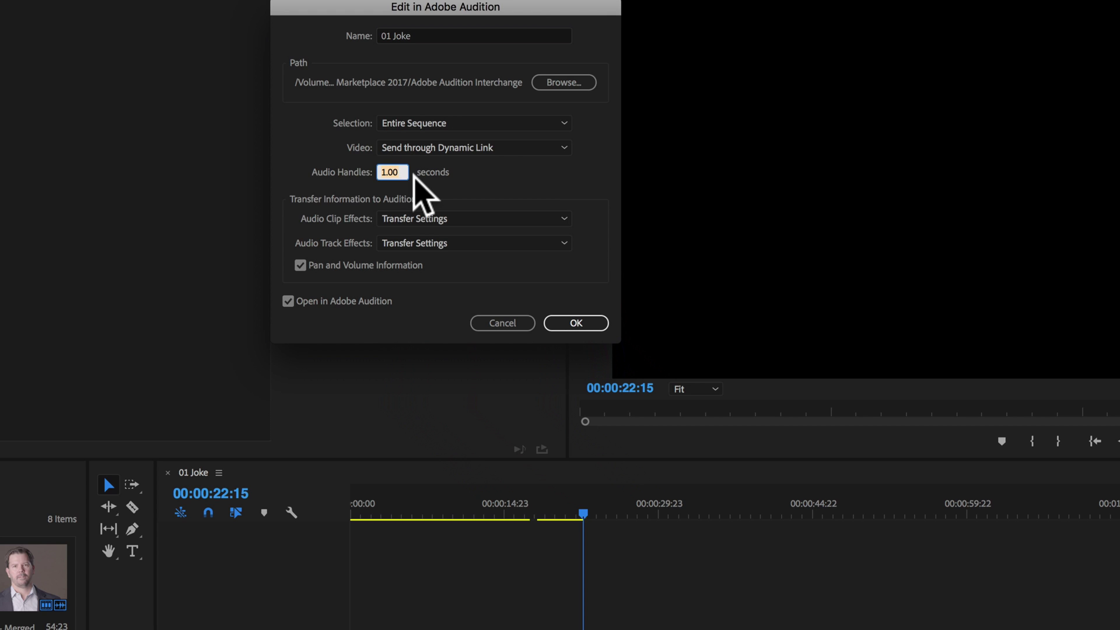
pyautogui.write('5.00')
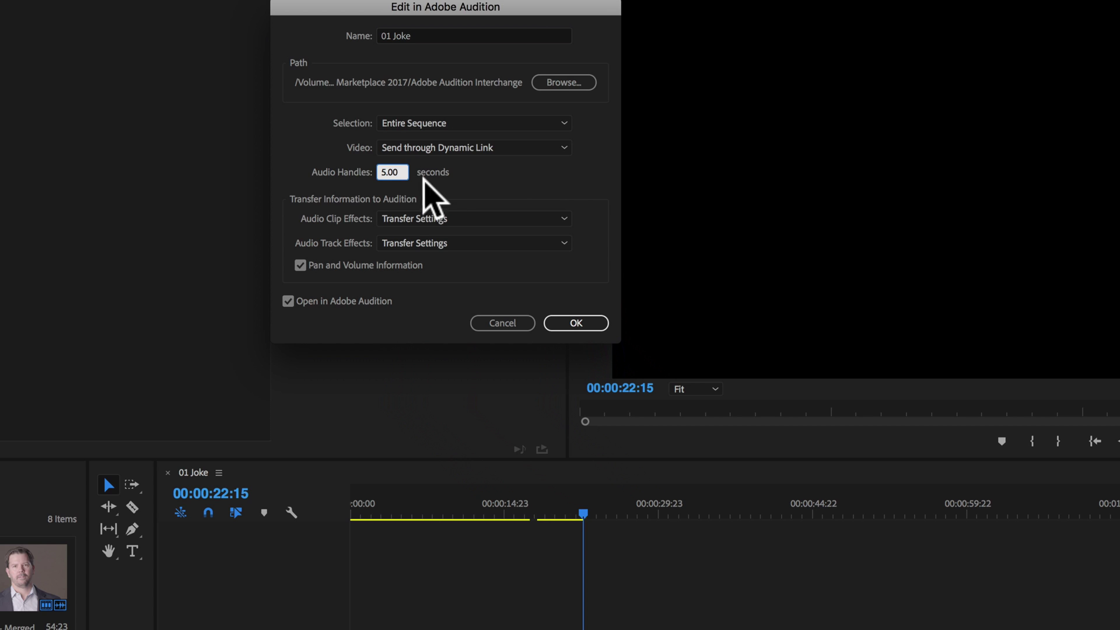
pyautogui.click(500, 167)
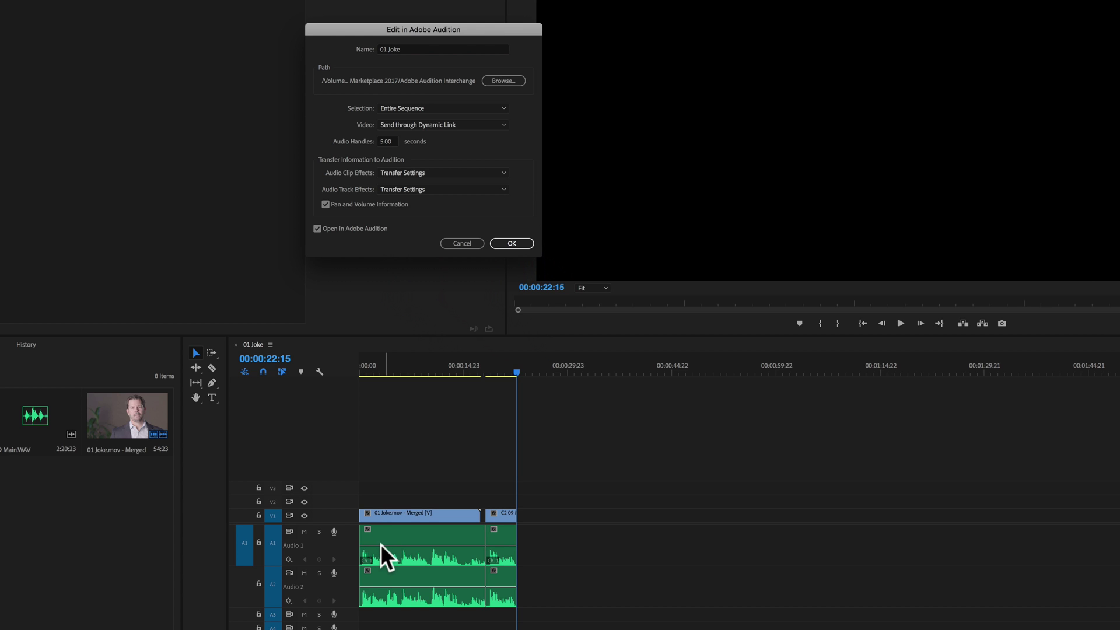
pyautogui.moveTo(384, 544)
pyautogui.click(509, 243)
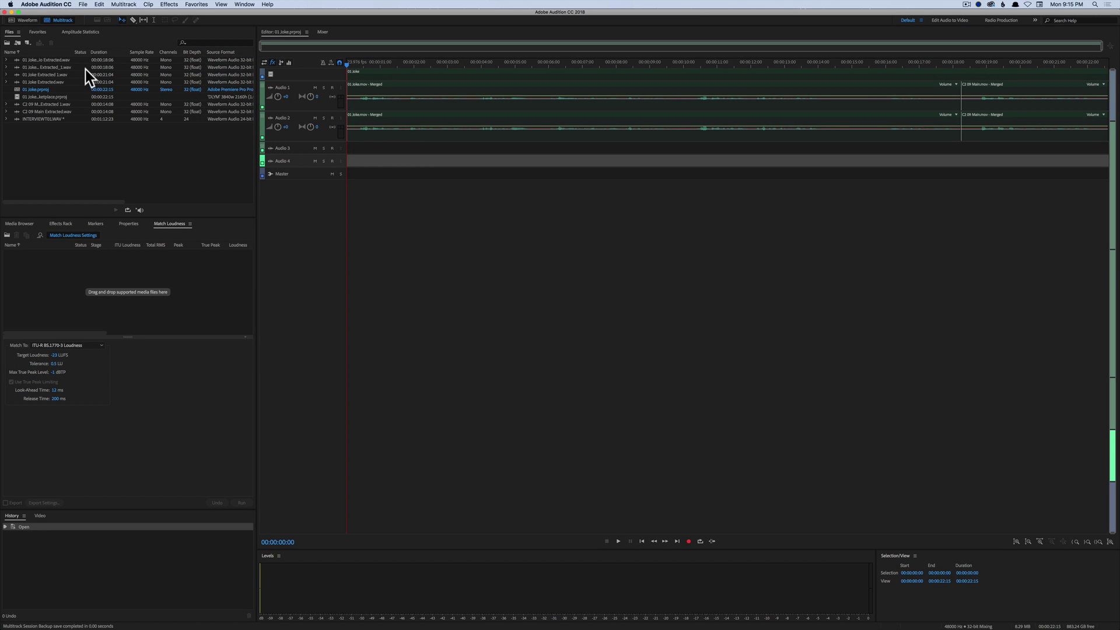
# Check the waveform view, return to the multitrack session, and increase the height of its tracks.
pyautogui.click(19, 21)
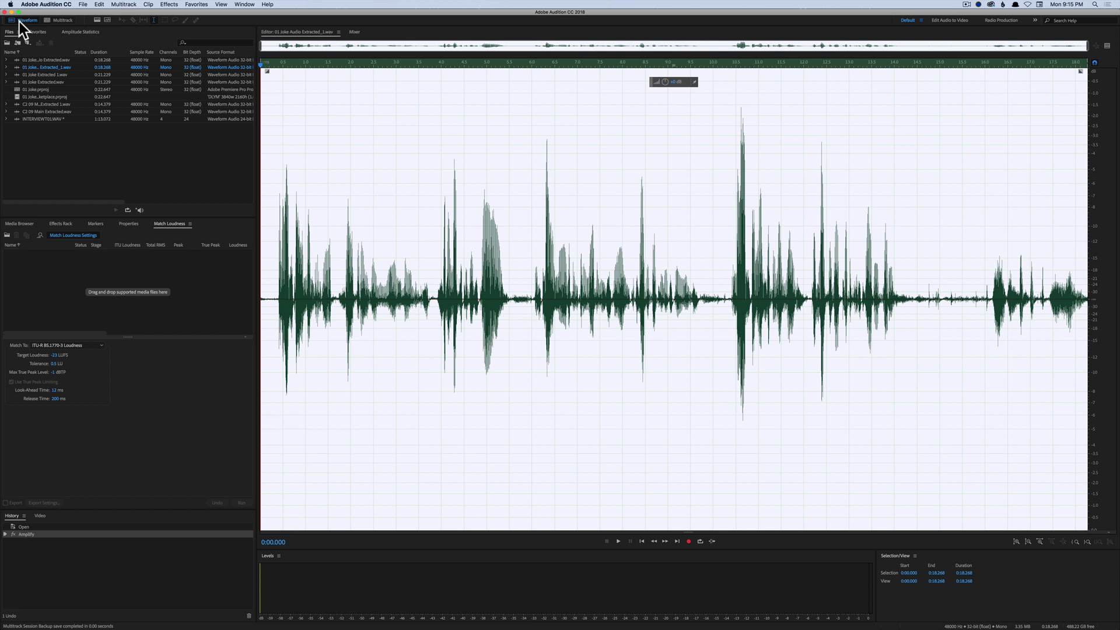
pyautogui.click(61, 20)
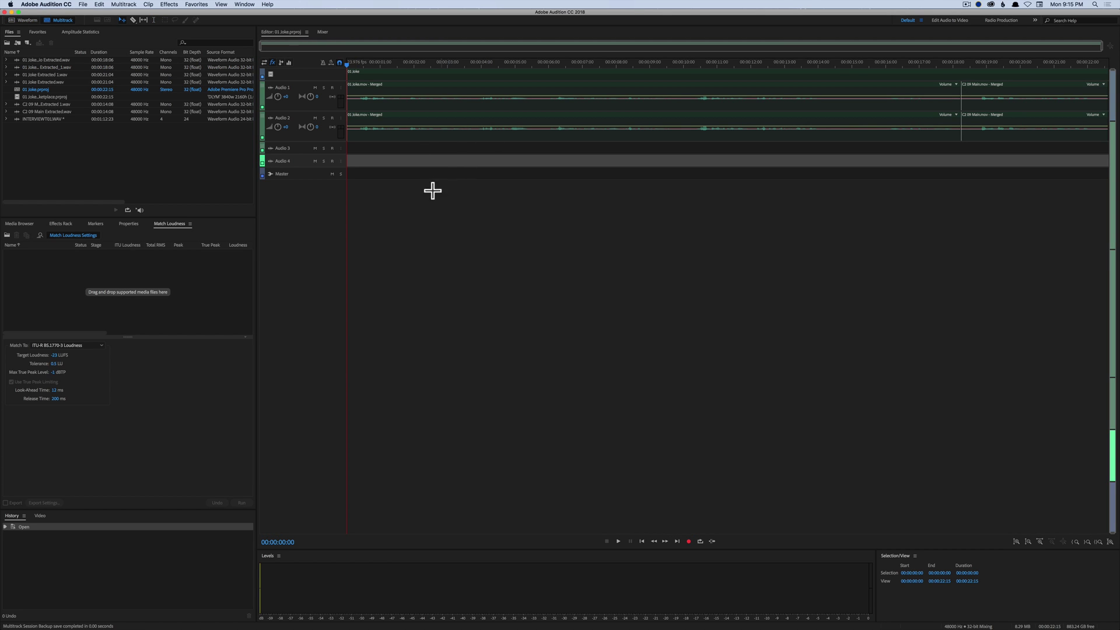
pyautogui.scroll(3, 323, 122)
pyautogui.scroll(5, 320, 140)
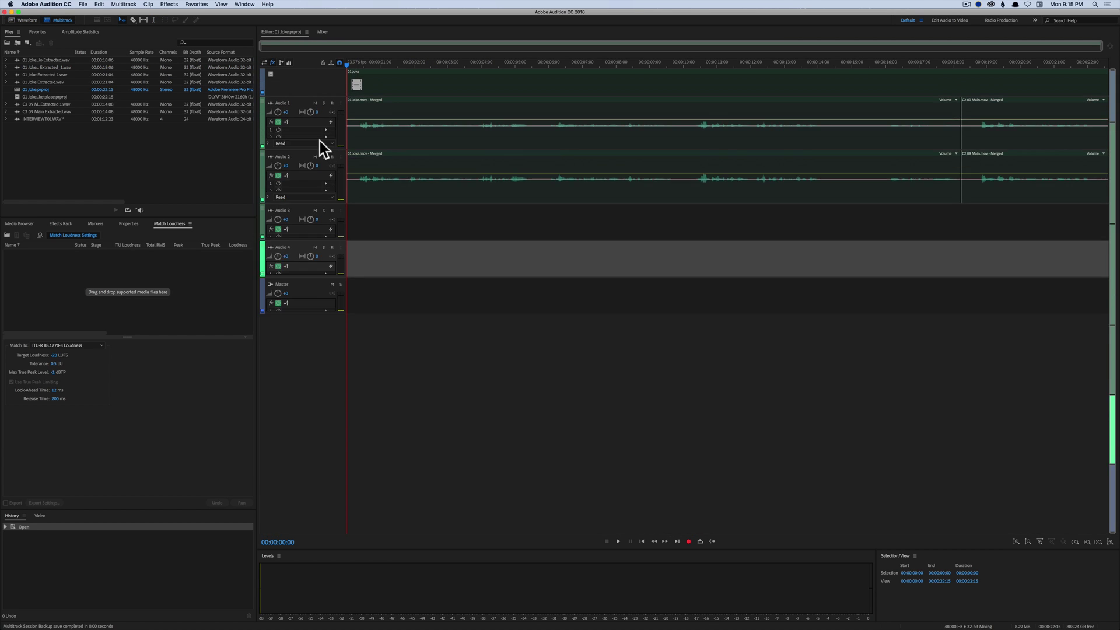
# Enlarge the multitrack tracks and add a Convolution Reverb effect to the first effect slot of Audio 1.
pyautogui.scroll(5, 309, 187)
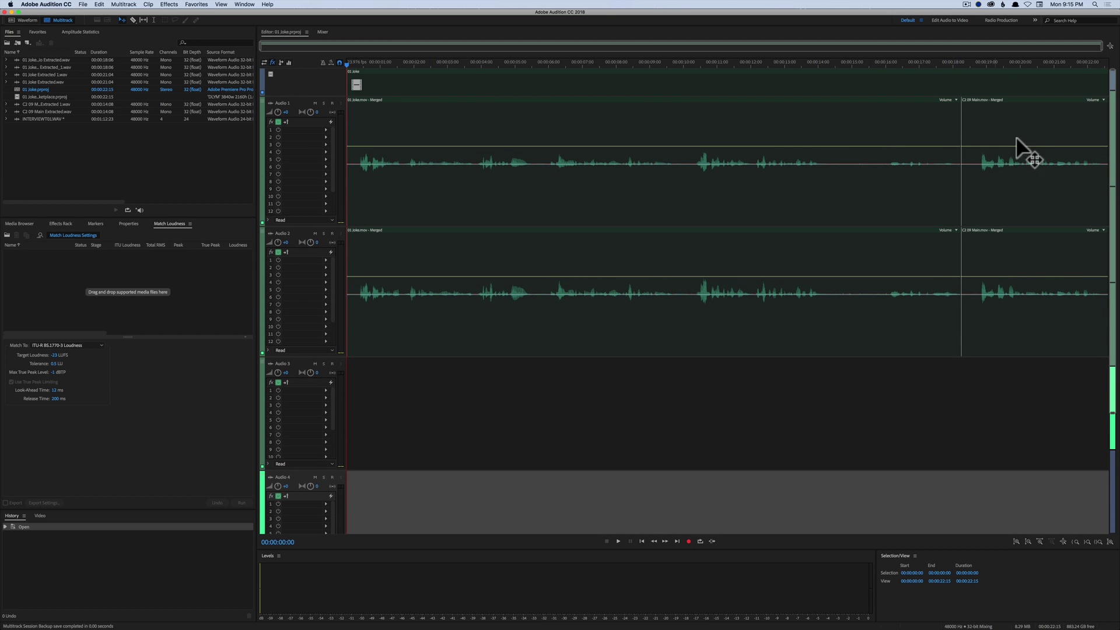
pyautogui.click(826, 48)
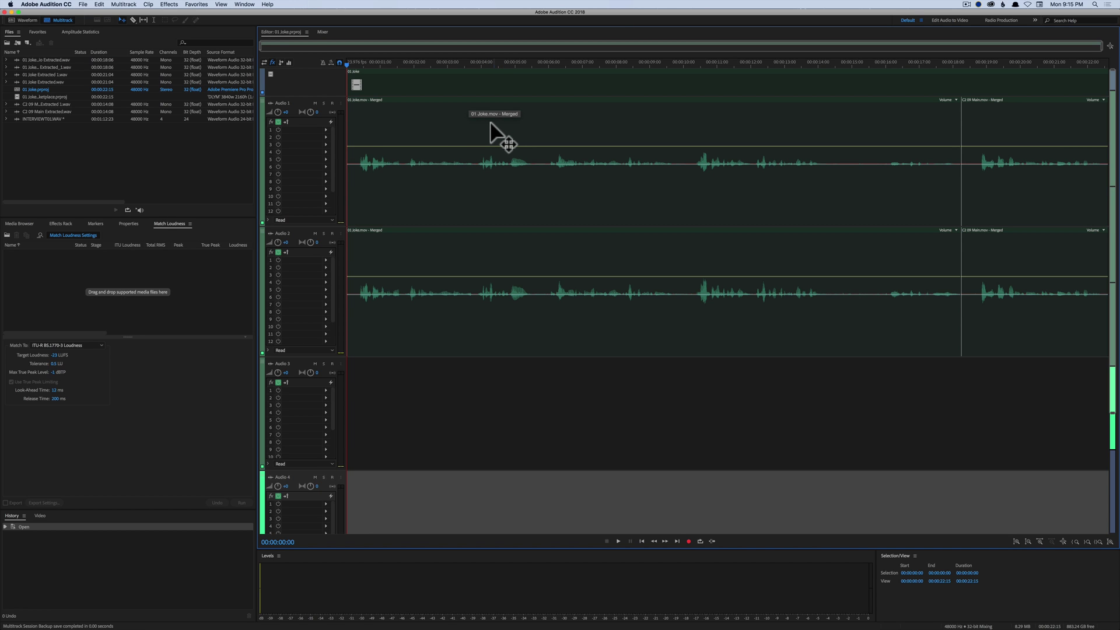
pyautogui.click(325, 130)
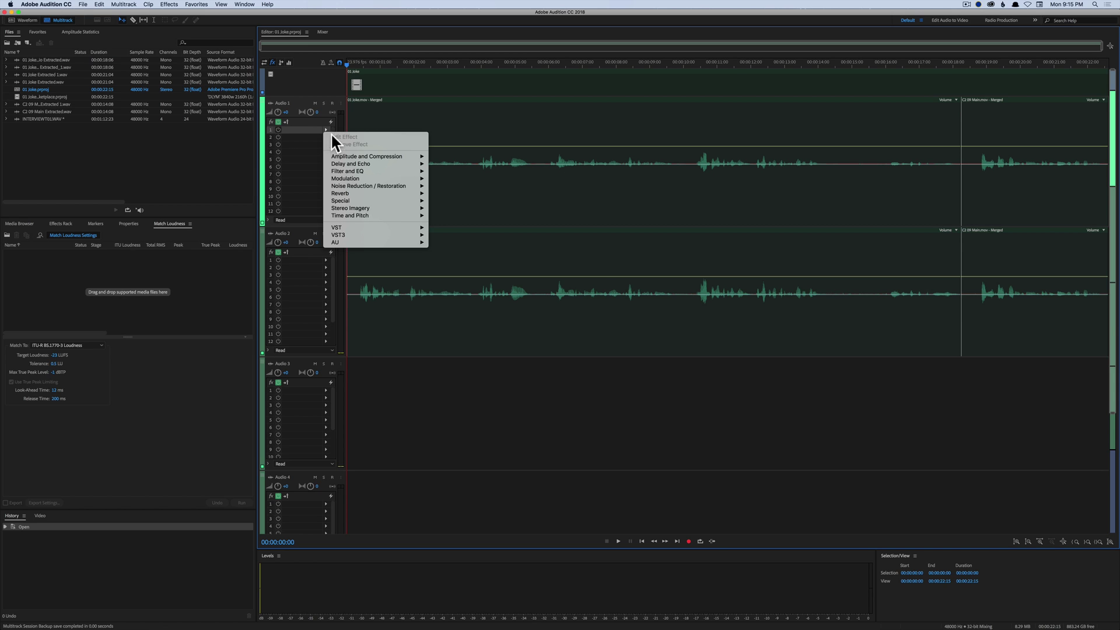
pyautogui.moveTo(369, 186)
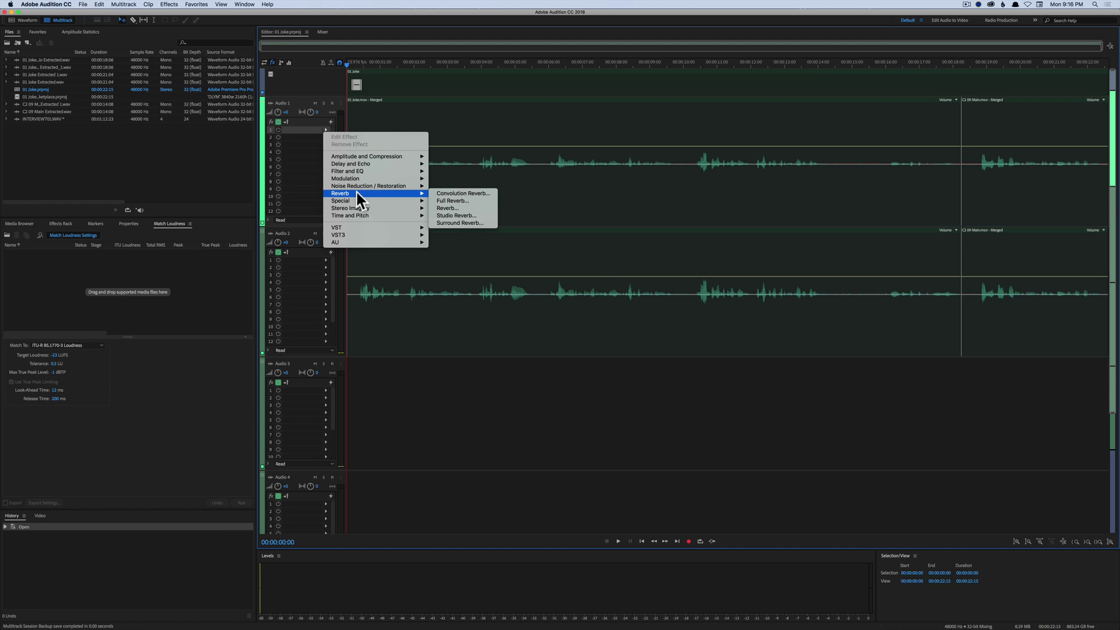
pyautogui.click(464, 193)
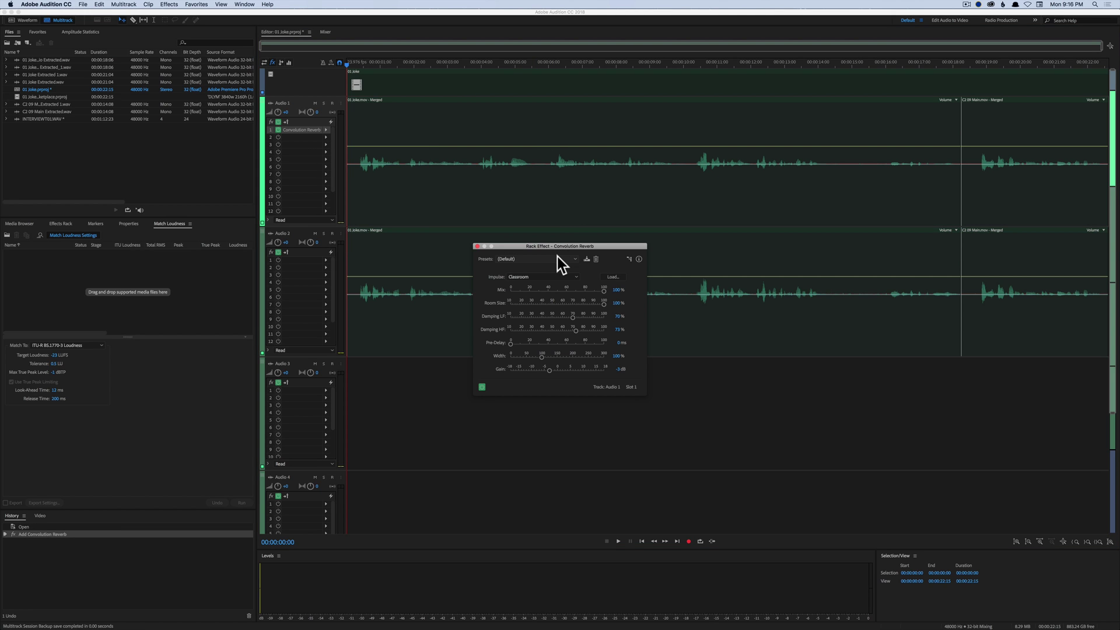
# Apply the Back of the Class preset to the reverb, close its settings, and play back the opening seconds of the session.
pyautogui.click(577, 258)
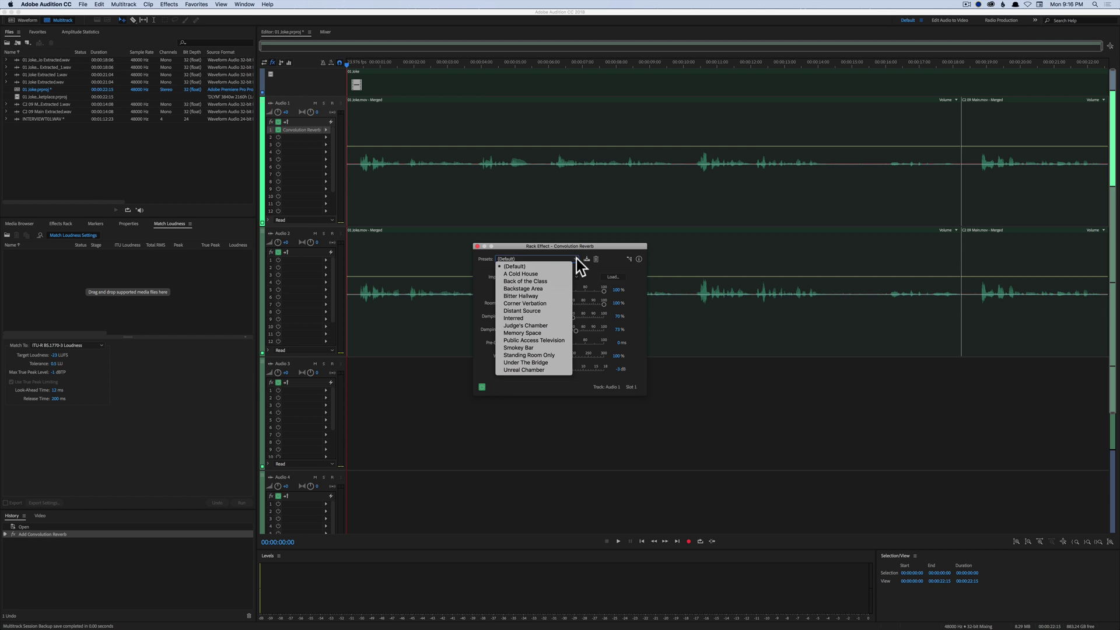
pyautogui.click(553, 279)
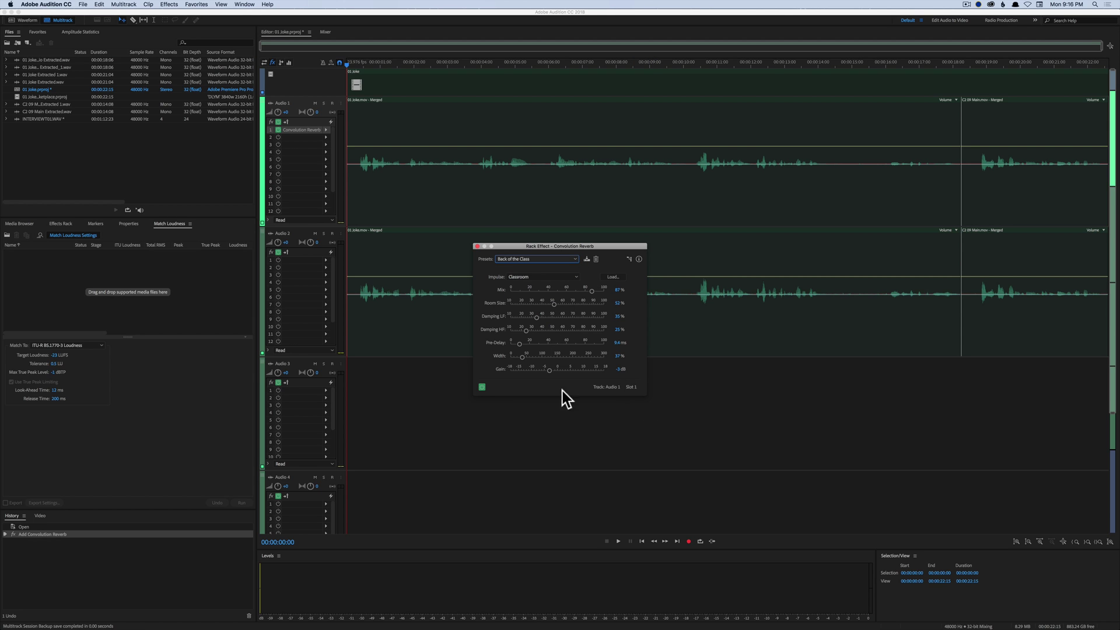
pyautogui.click(477, 247)
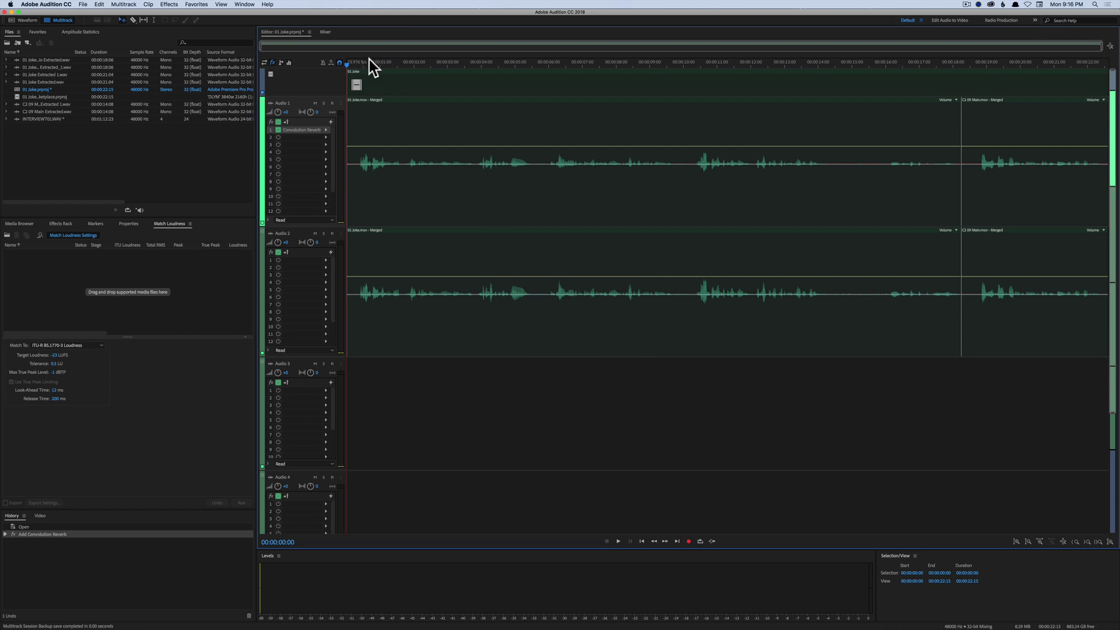
pyautogui.press('space')
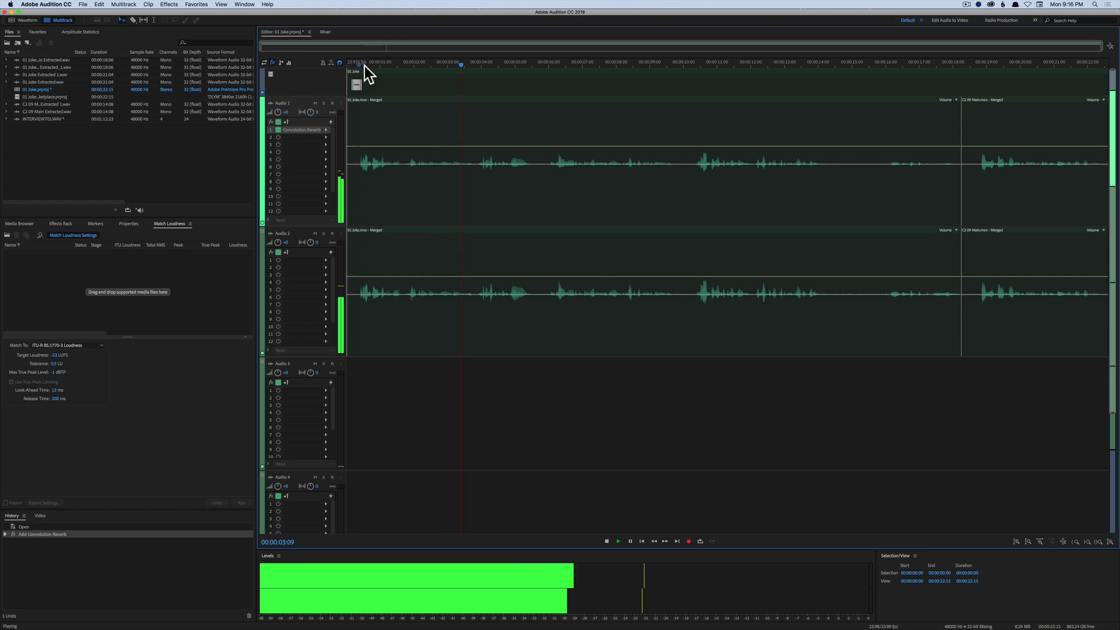
pyautogui.press('space')
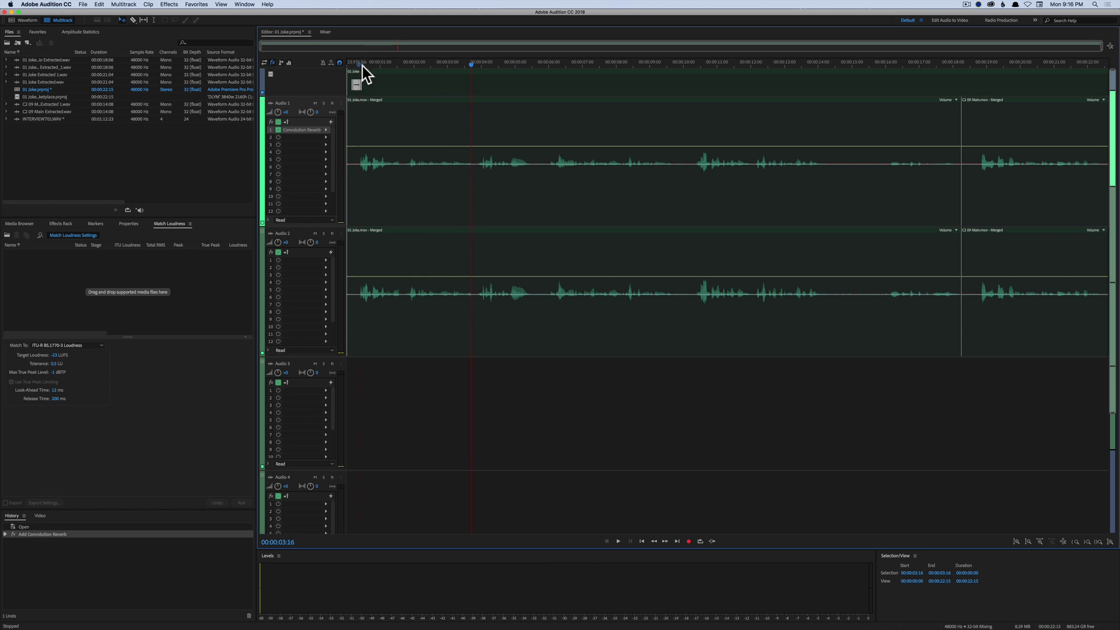
# Save the session as 01 Joke.prproj.sesx in Audition Session format.
pyautogui.click(83, 4)
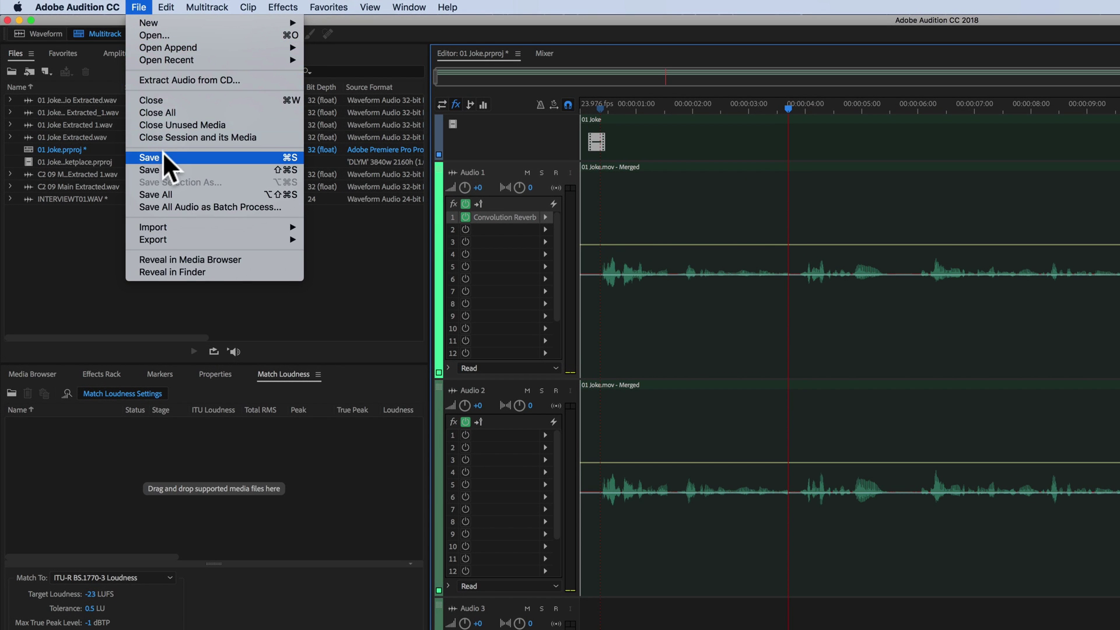
pyautogui.click(162, 156)
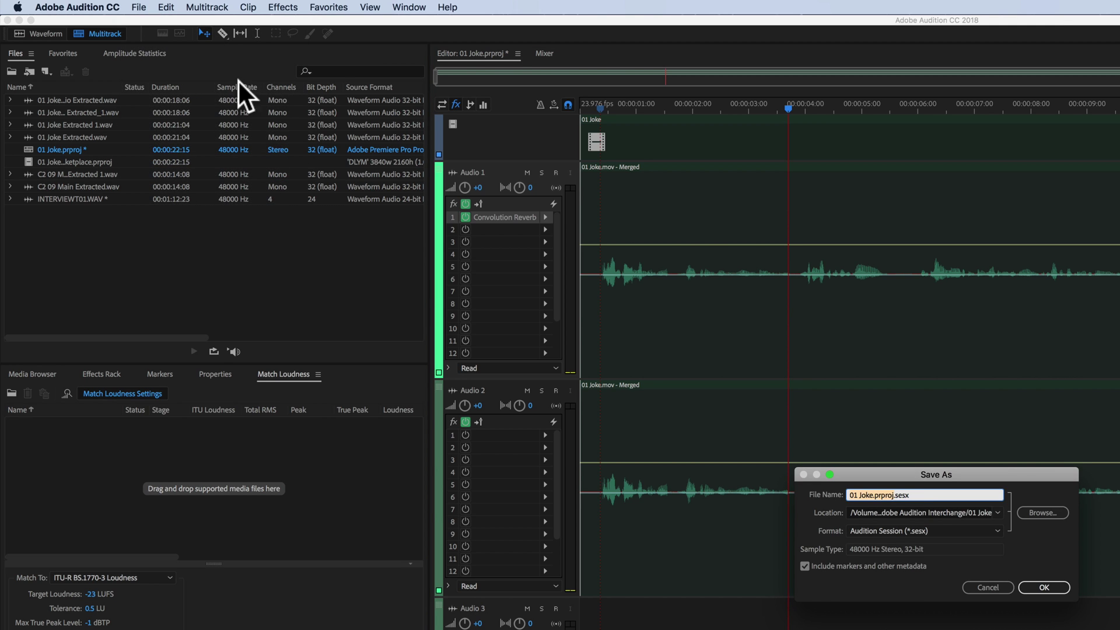
pyautogui.click(1037, 582)
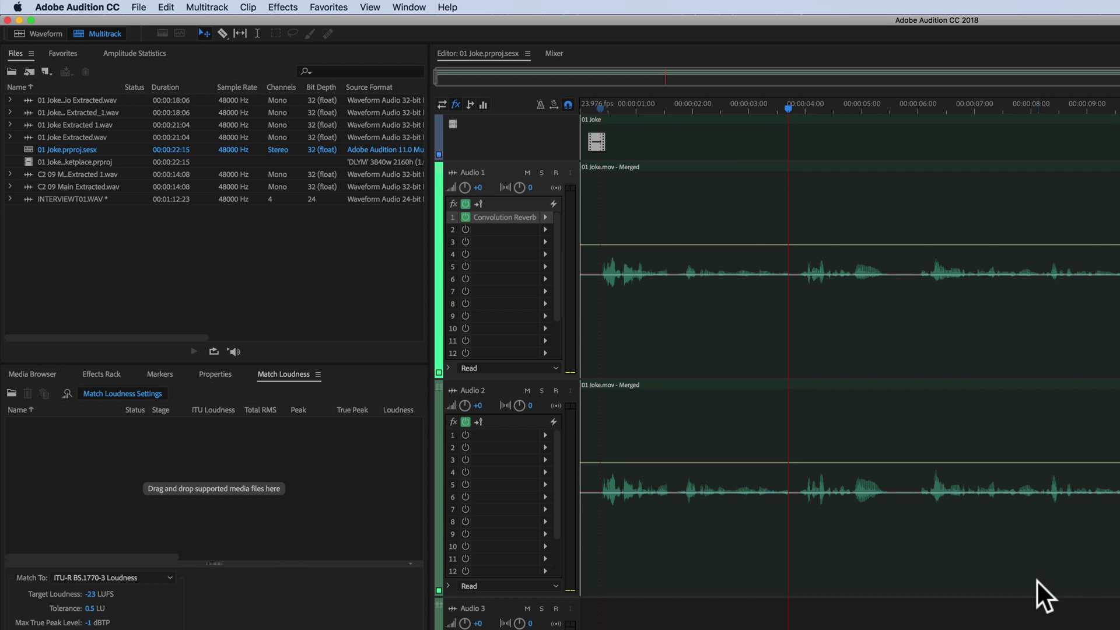
# Export the session to Premiere Pro as a stereo mixdown, keeping Open in Adobe Premiere Pro on, and copy it to a new audio track.
pyautogui.click(139, 7)
pyautogui.moveTo(206, 238)
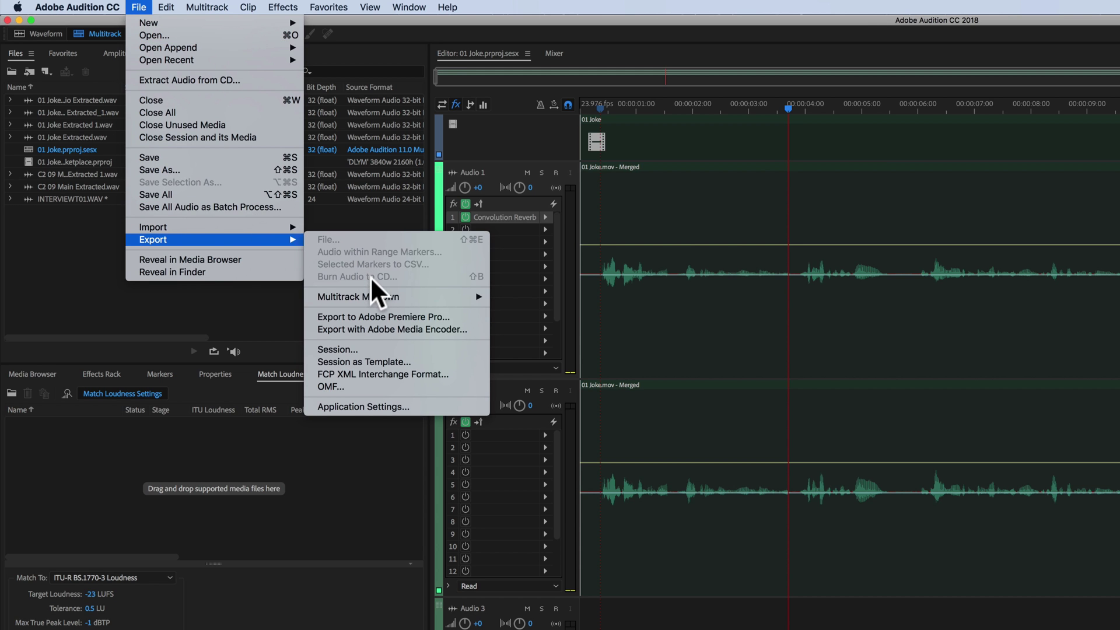
pyautogui.click(433, 316)
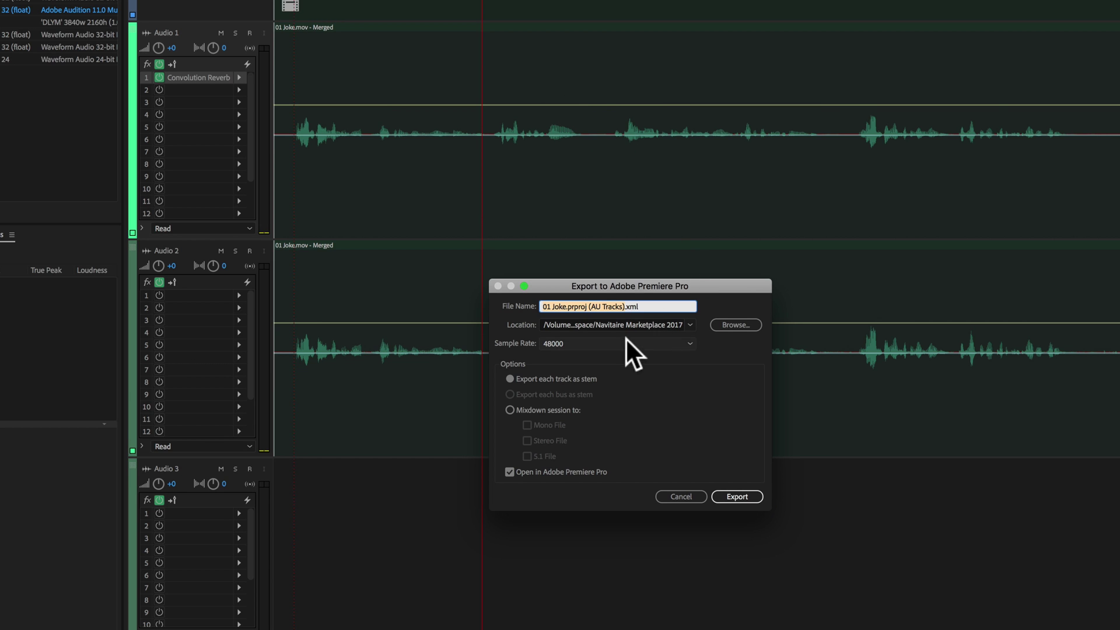
pyautogui.click(510, 409)
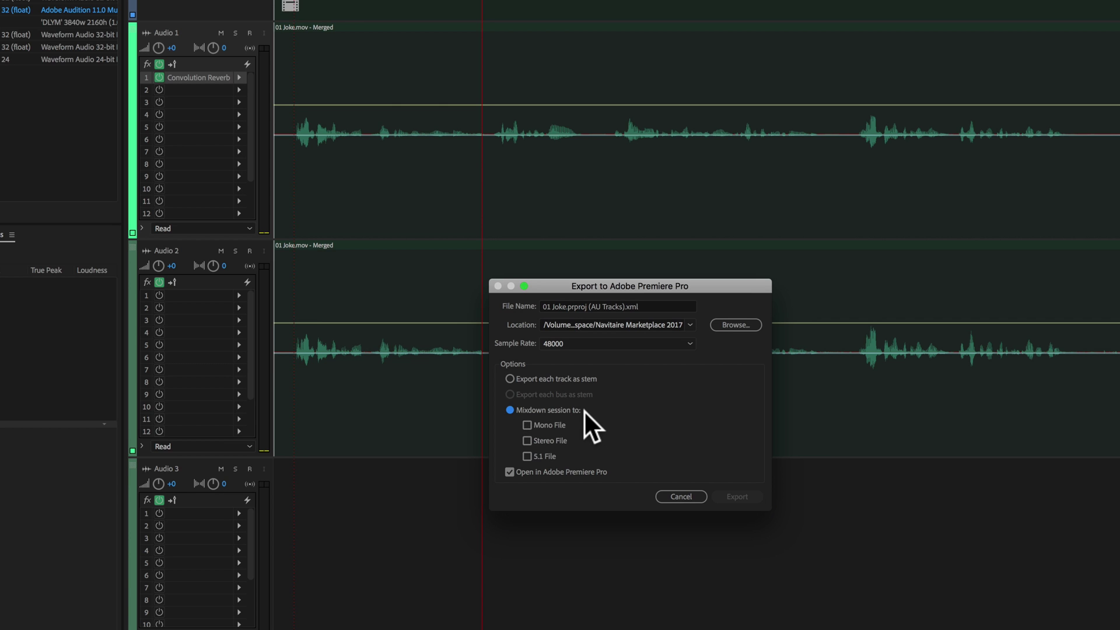
pyautogui.click(528, 441)
pyautogui.click(527, 457)
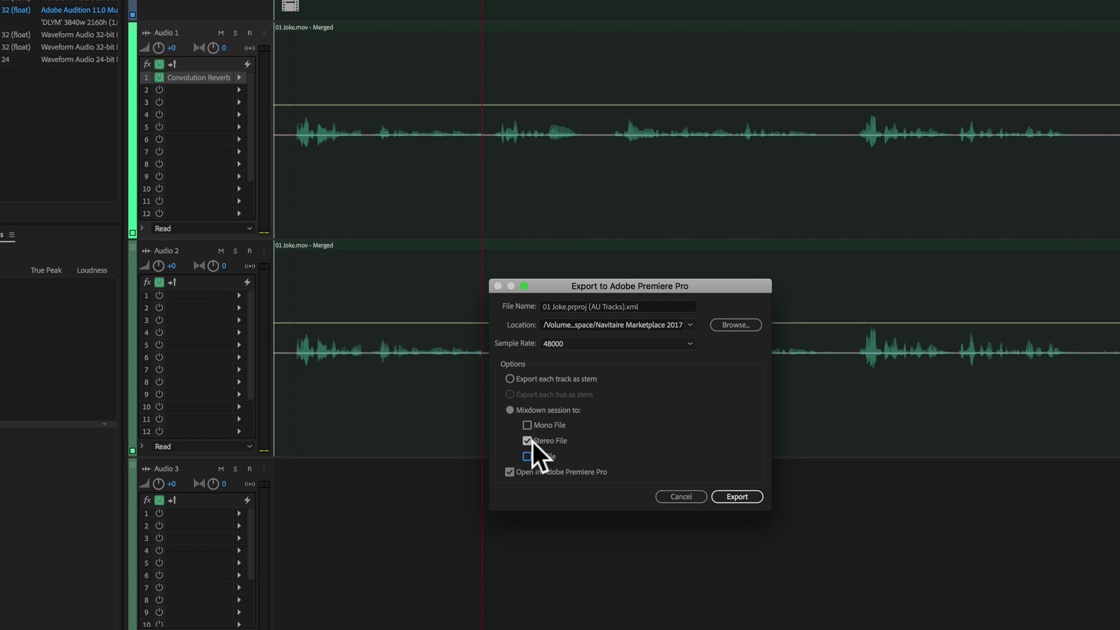
pyautogui.click(734, 496)
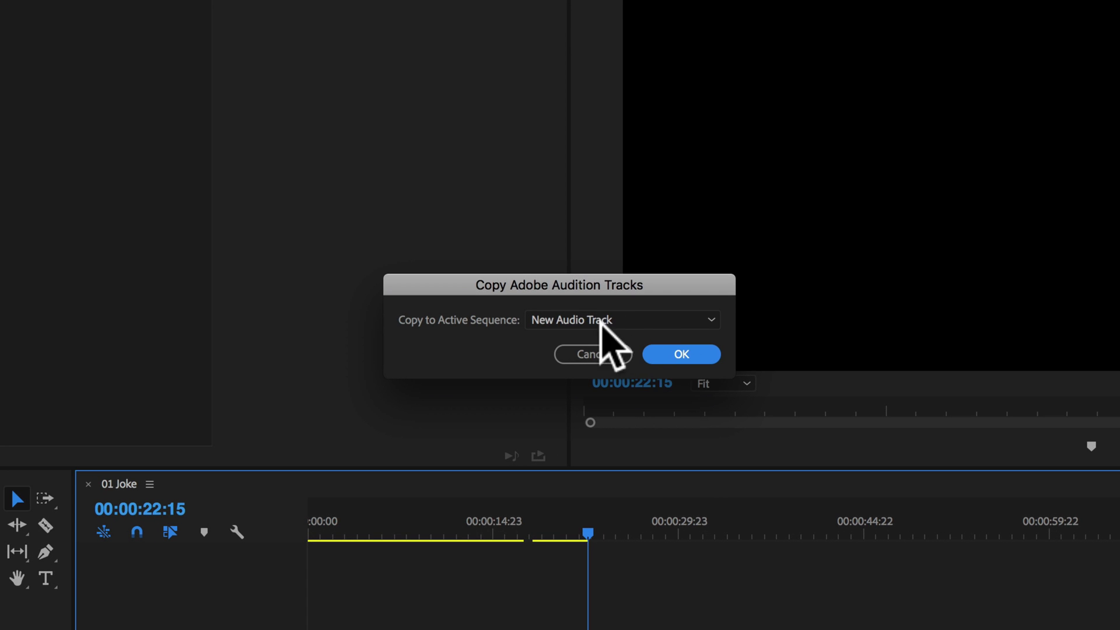
pyautogui.click(677, 354)
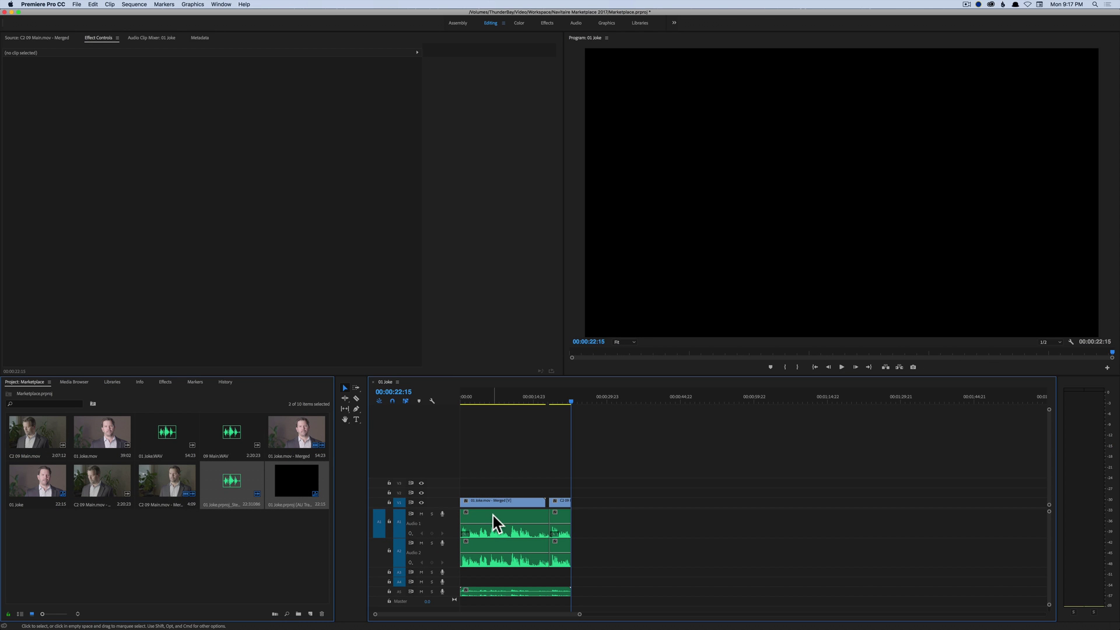
# Solo the newly added mixdown track and play the sequence from its start for a couple of seconds.
pyautogui.click(432, 592)
pyautogui.click(469, 399)
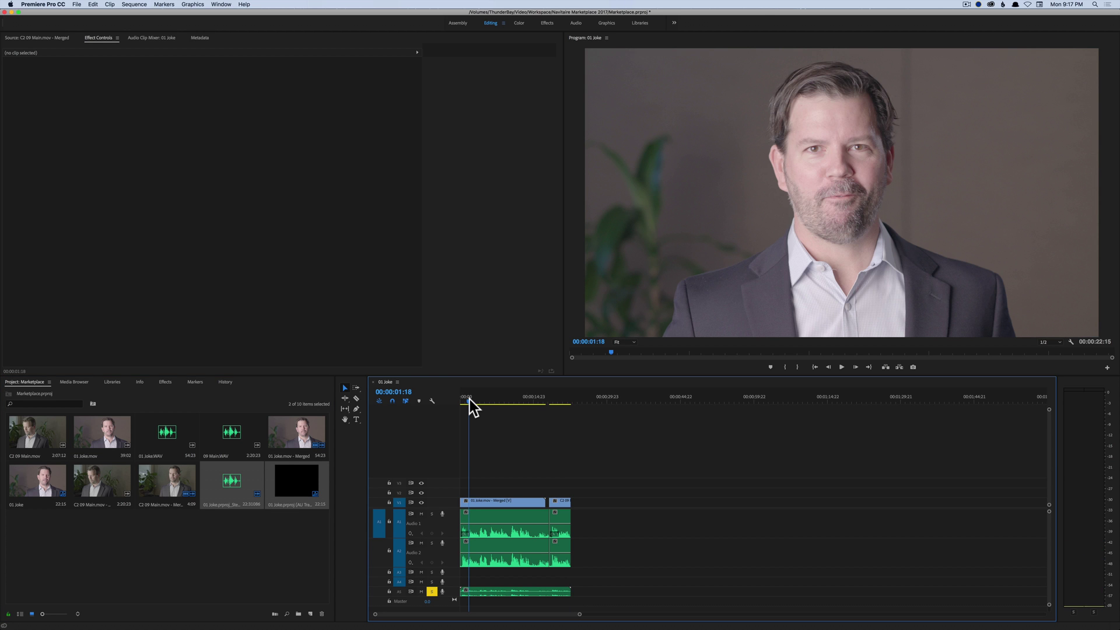
pyautogui.press('Home')
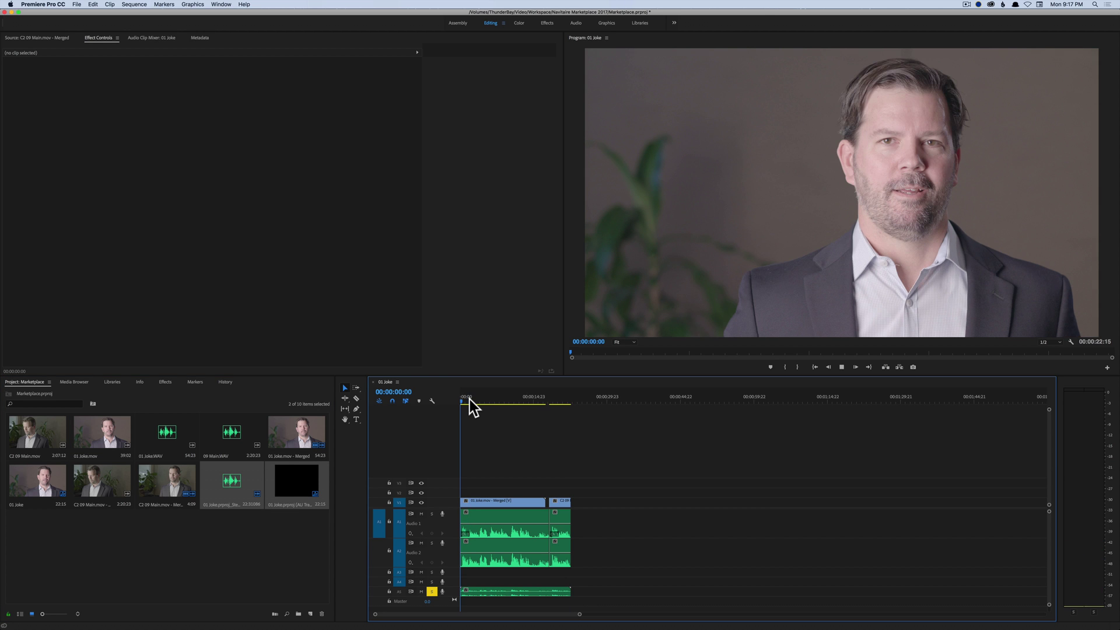
pyautogui.press('space')
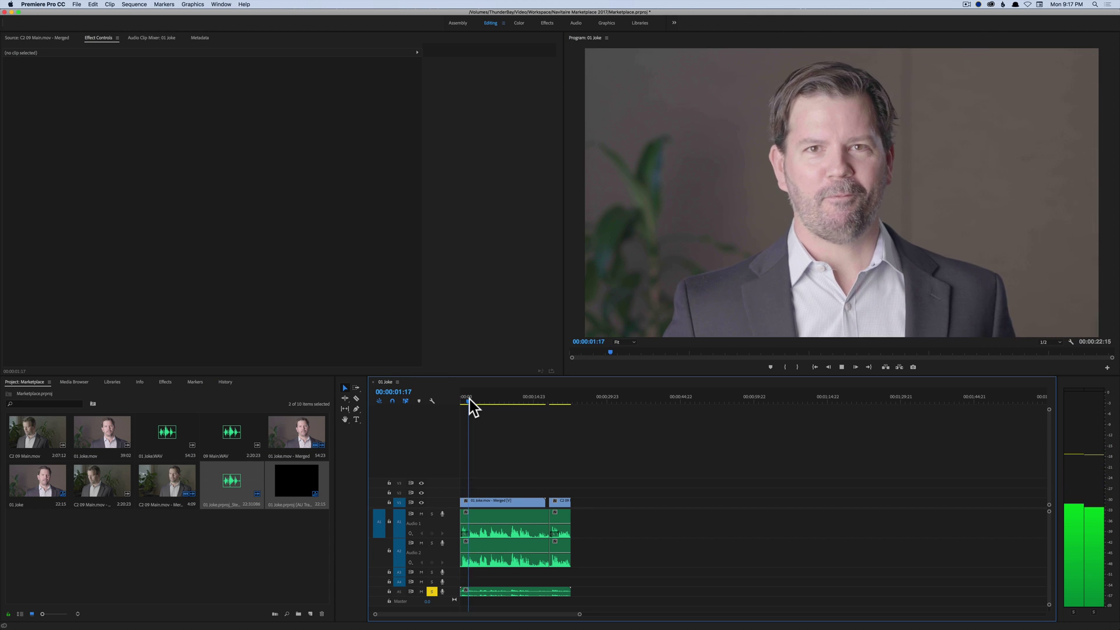
pyautogui.press('space')
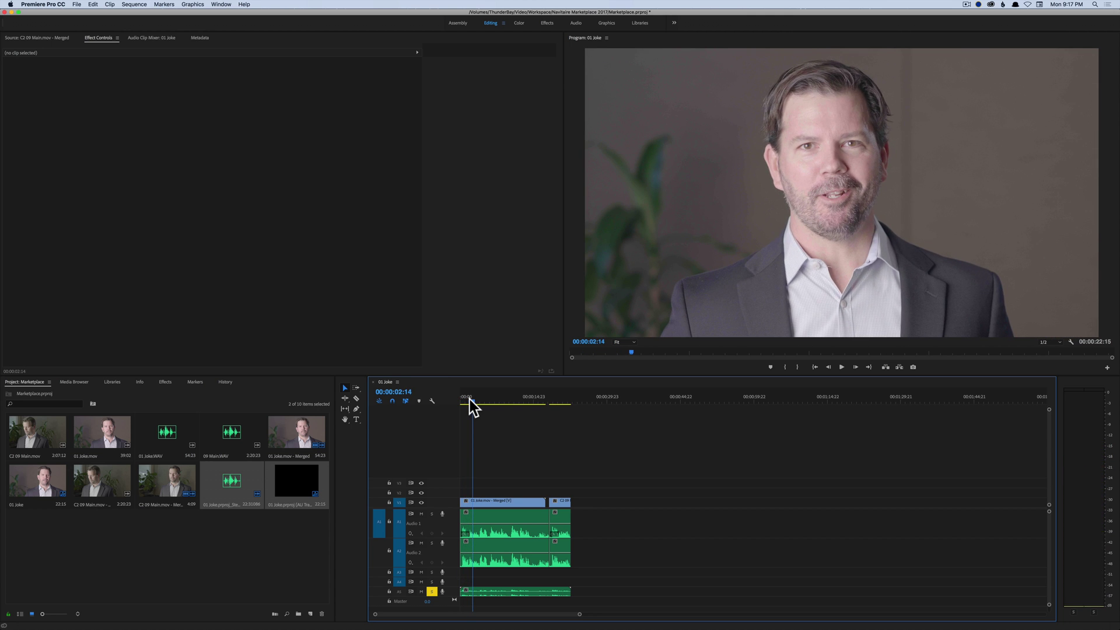
# Turn off solo on the mixdown track and mute the original Audio 1 and Audio 2 tracks.
pyautogui.click(432, 591)
pyautogui.click(421, 513)
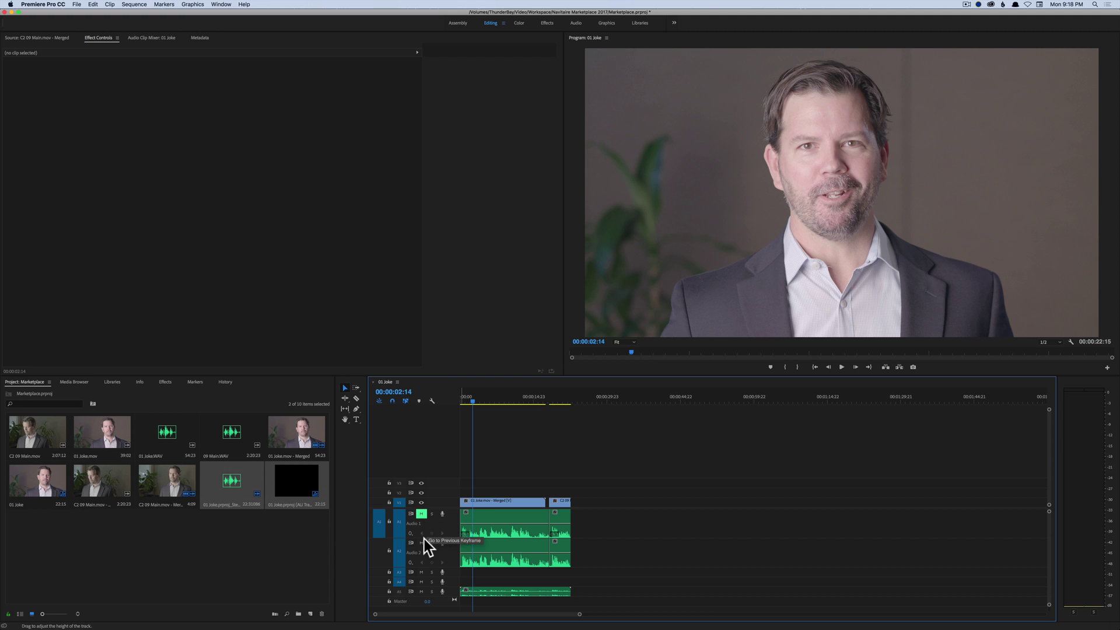
pyautogui.click(422, 542)
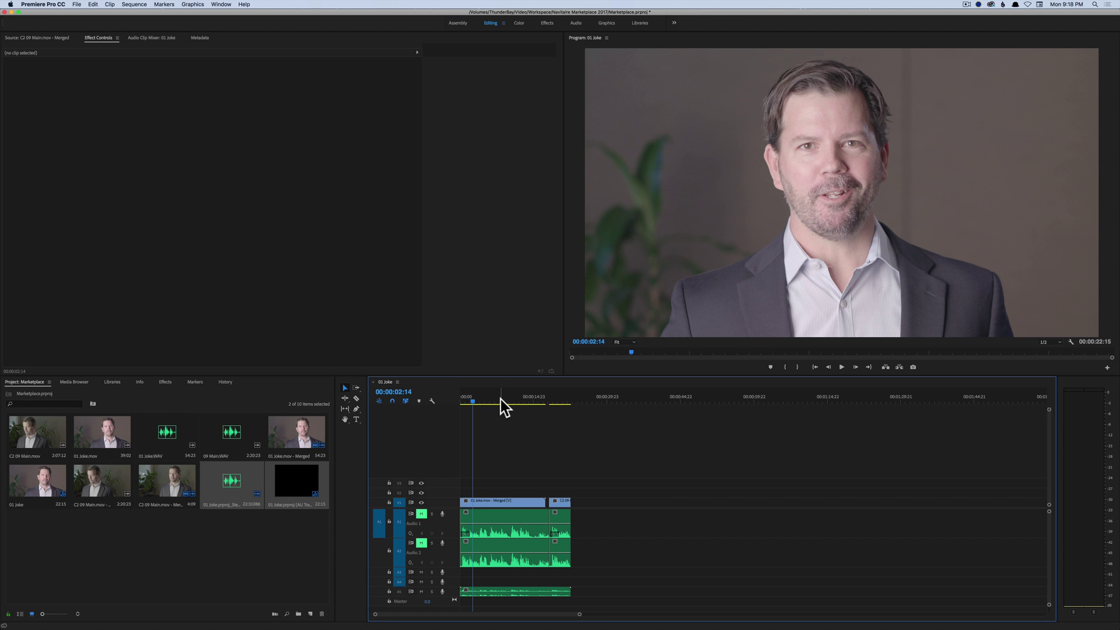
# Switch to the SFVS 180114 document in Pages and read the next viewer question, about L/R mix versus ISO tracks.
pyautogui.press('super+Tab')
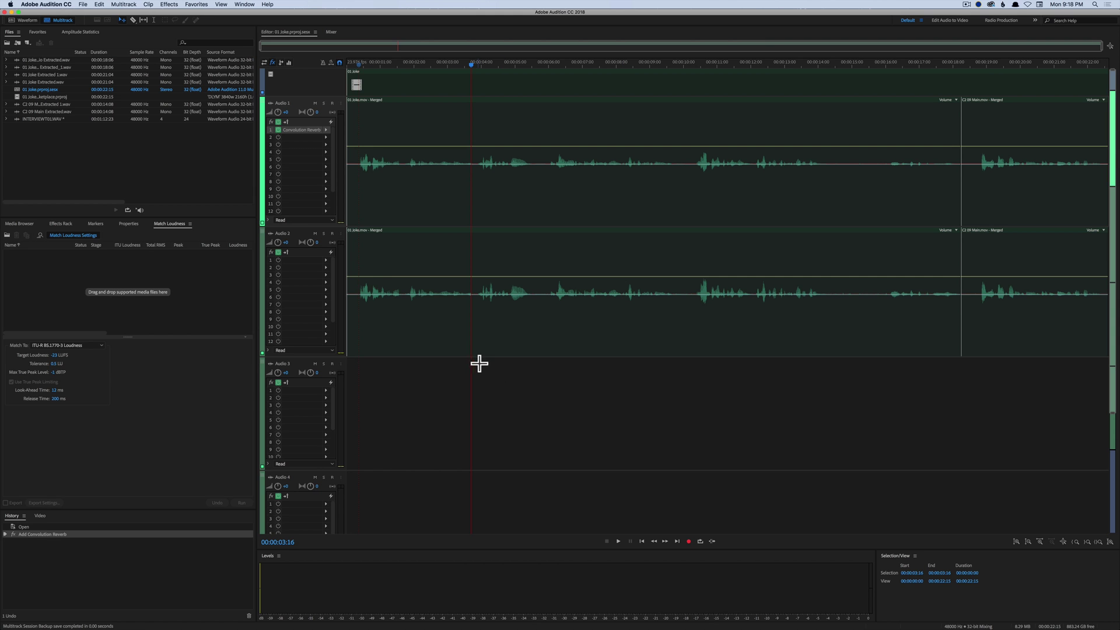
pyautogui.moveTo(530, 629)
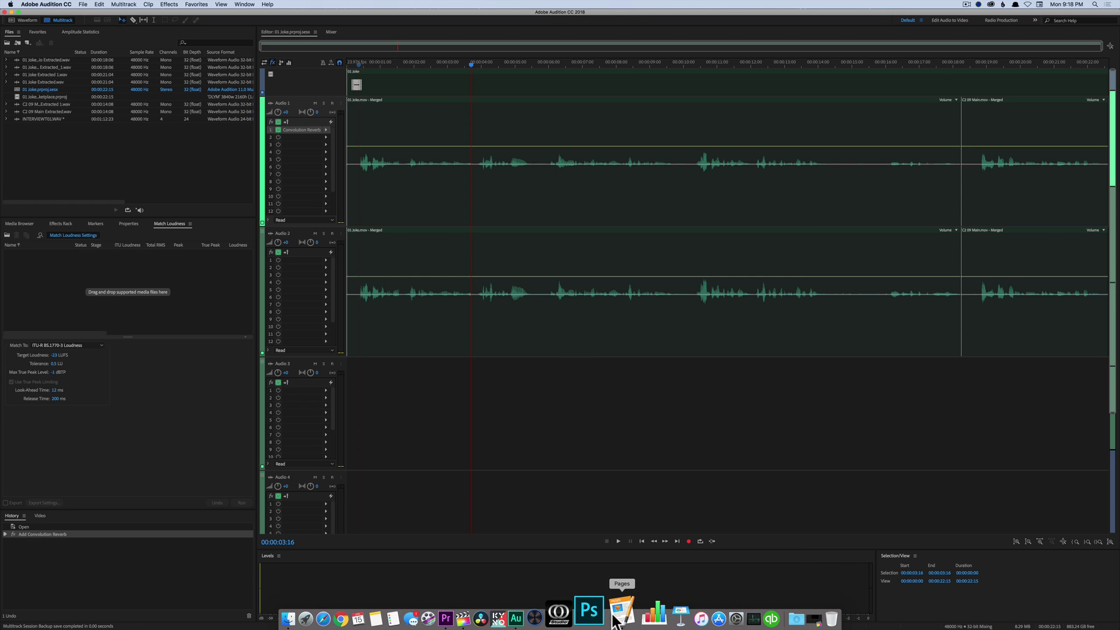
pyautogui.click(617, 613)
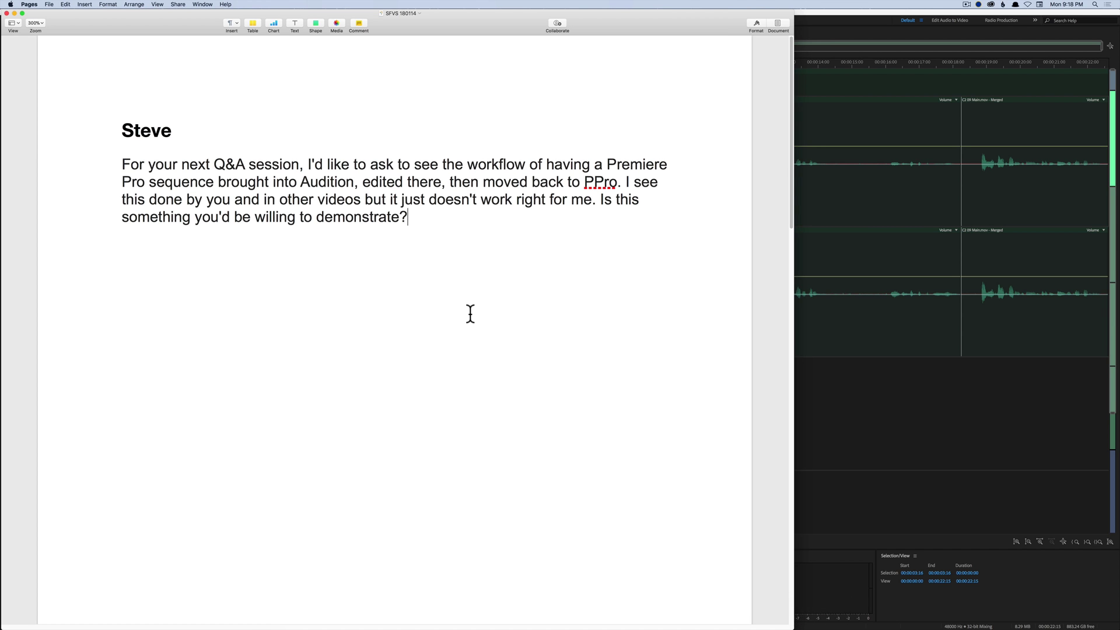
pyautogui.scroll(-5, 470, 312)
pyautogui.scroll(-10, 450, 374)
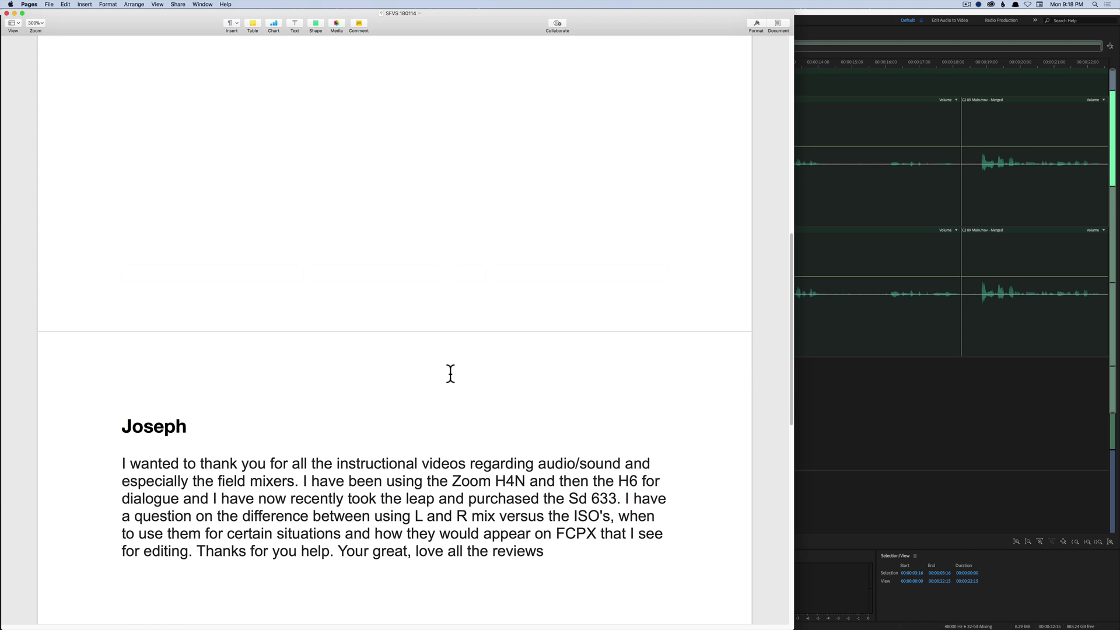
pyautogui.scroll(-3, 450, 373)
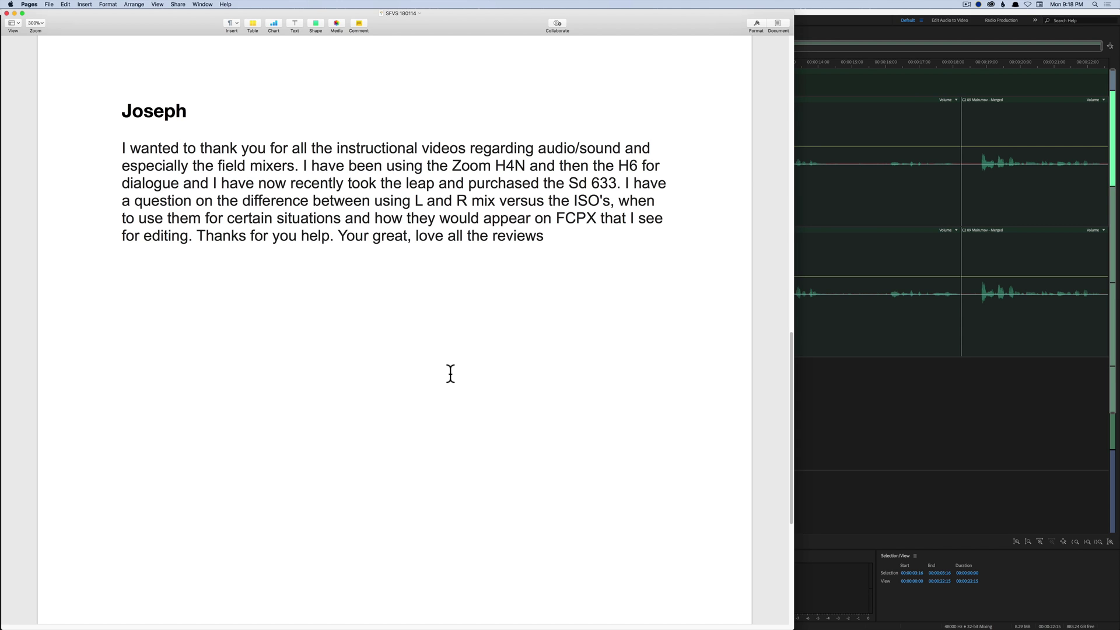
# Switch back to Adobe Audition and open INTERVIEWT01.WAV in the waveform view to compare its four channels at different points.
pyautogui.click(842, 26)
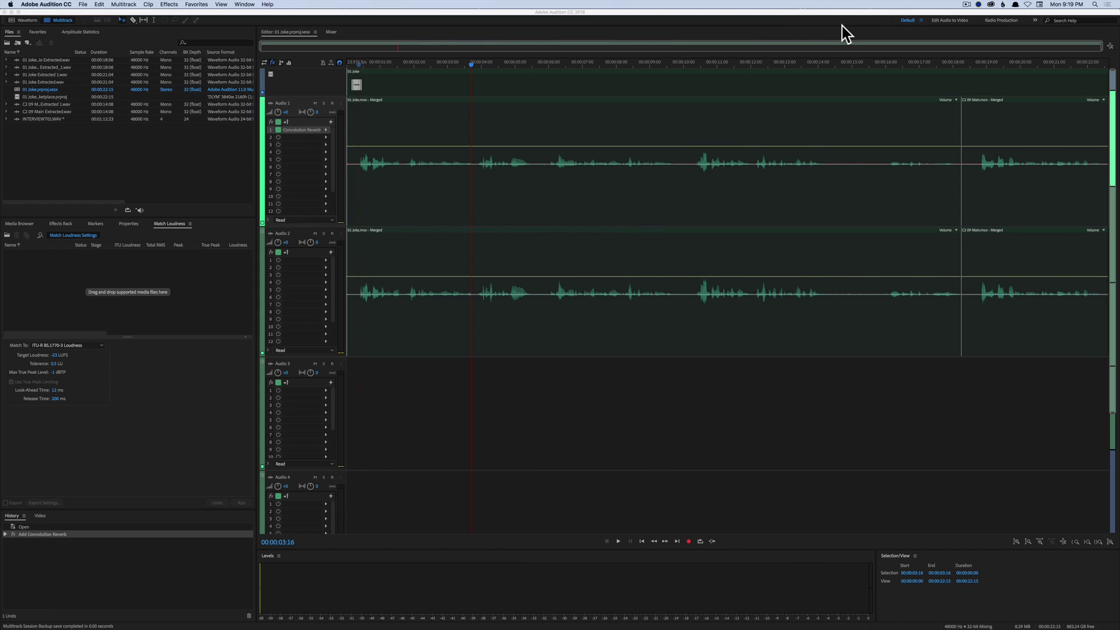
pyautogui.click(22, 21)
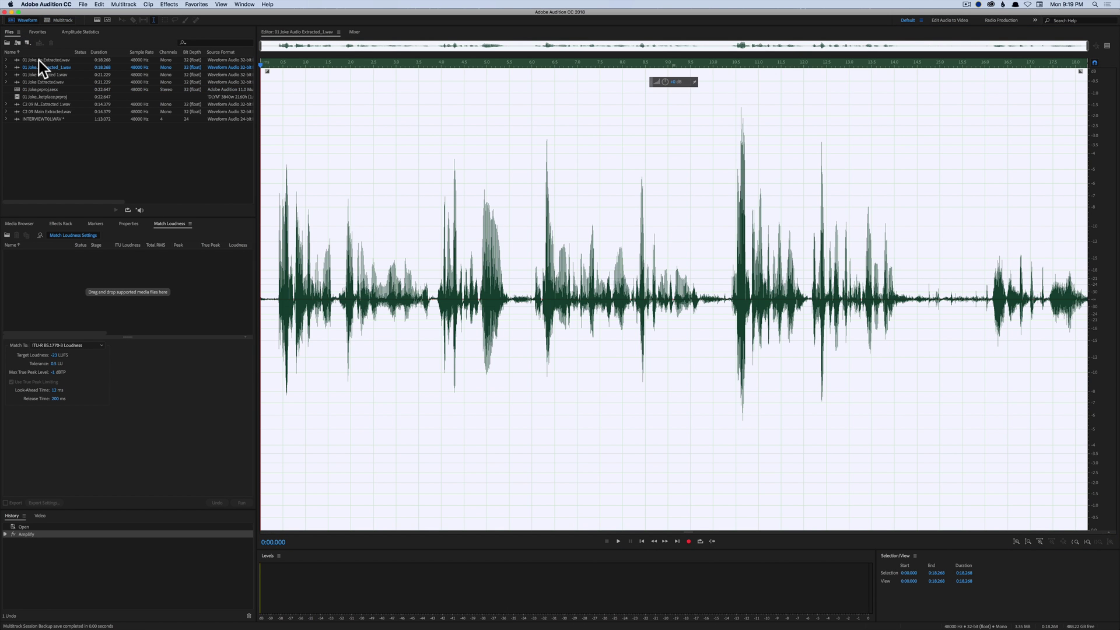
pyautogui.doubleClick(44, 118)
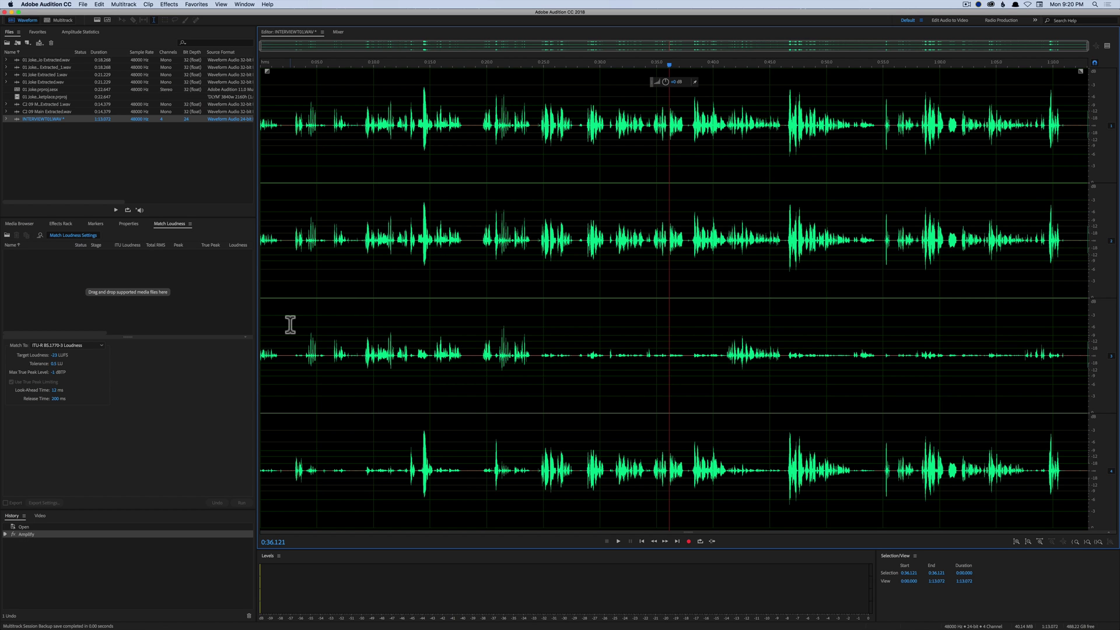
pyautogui.click(537, 336)
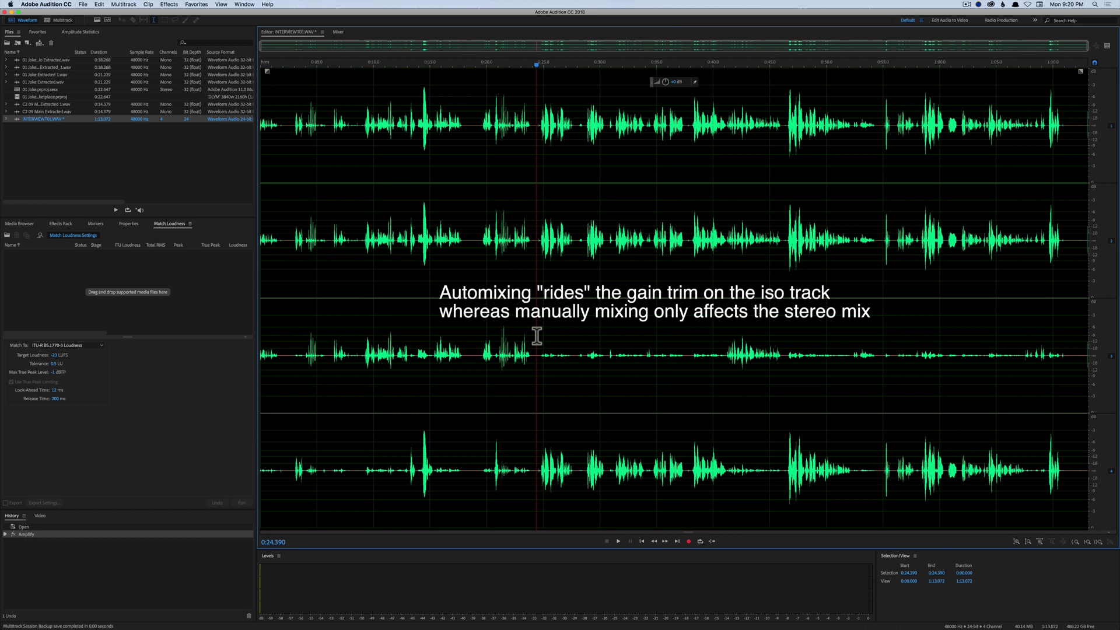
pyautogui.click(286, 327)
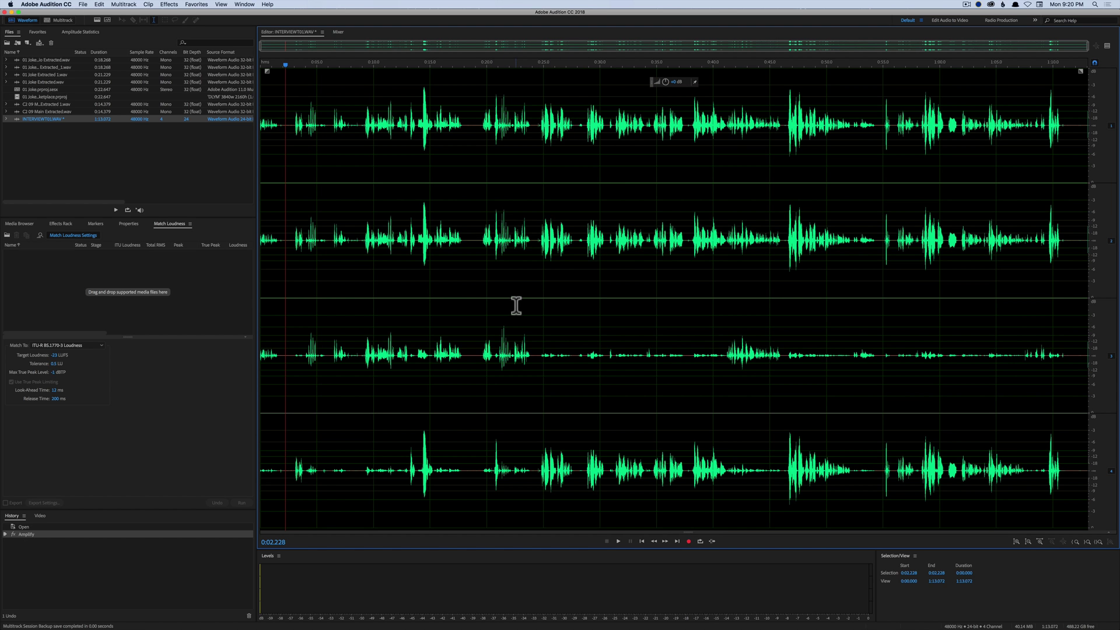
# Switch to Final Cut Pro, add the full INTERVIEWT01 clip to the start of the Test timeline and display its audio configuration.
pyautogui.moveTo(581, 629)
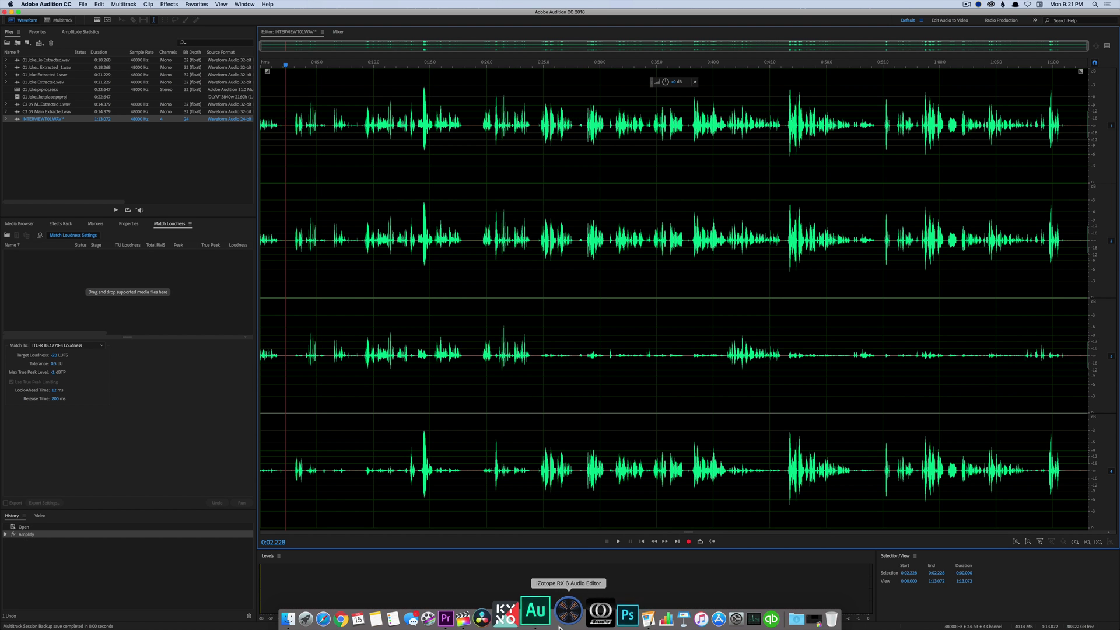
pyautogui.click(492, 620)
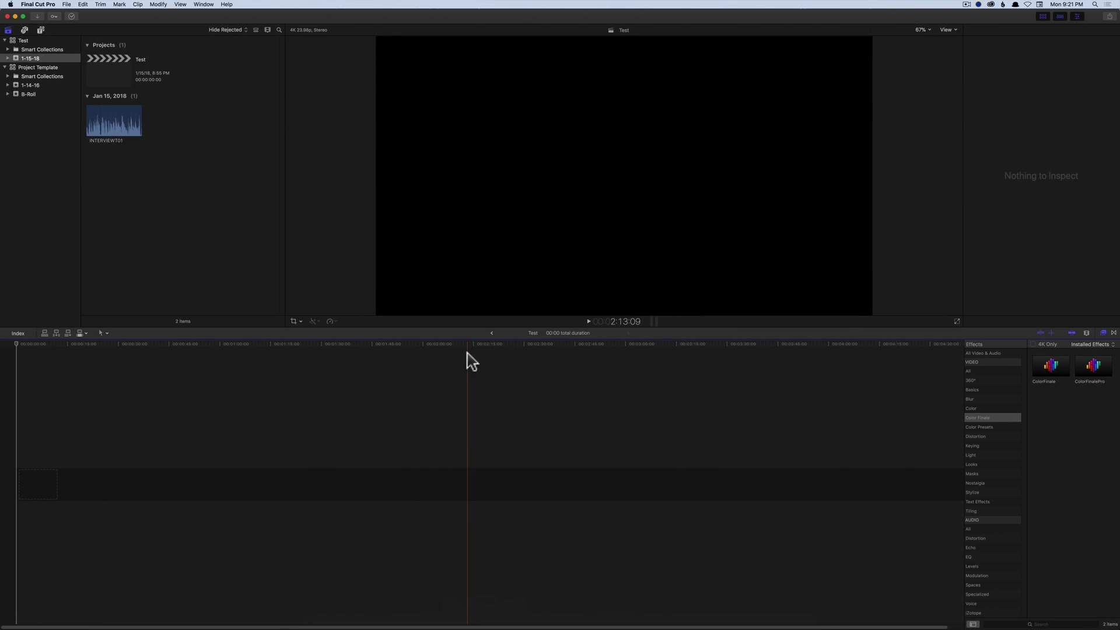
pyautogui.moveTo(112, 125); pyautogui.dragTo(183, 171)
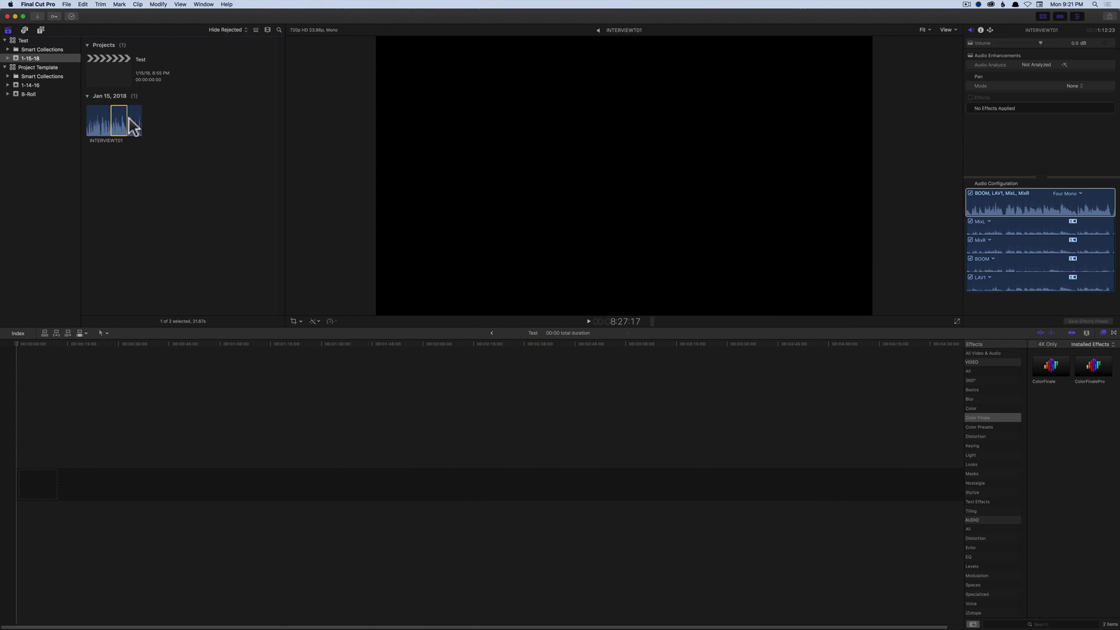
pyautogui.moveTo(127, 120); pyautogui.dragTo(88, 462)
pyautogui.click(103, 114)
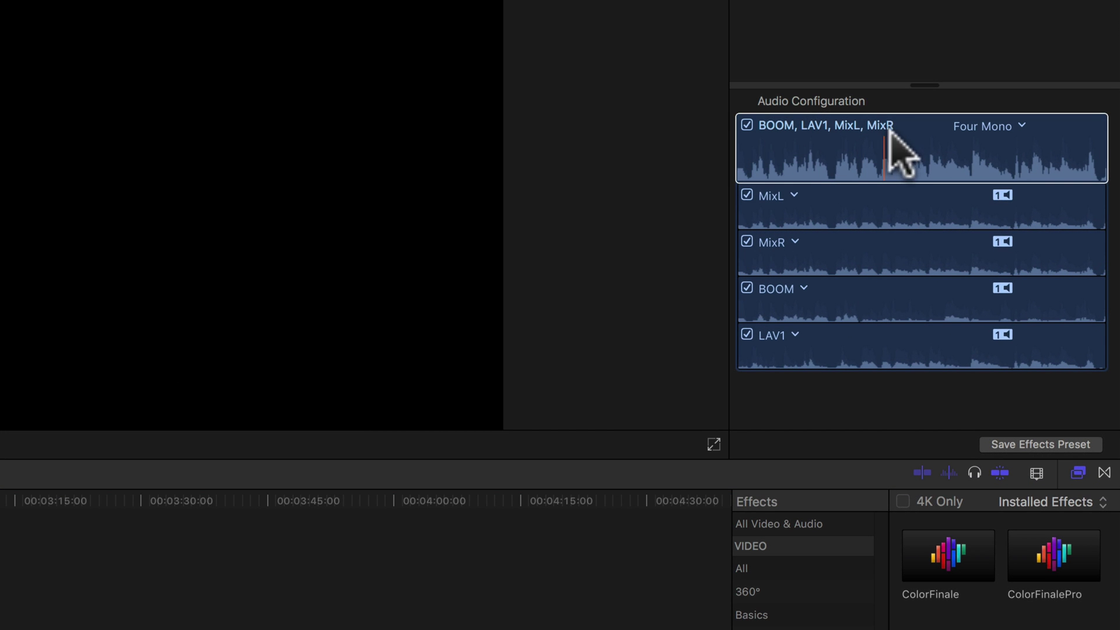
pyautogui.click(1033, 195)
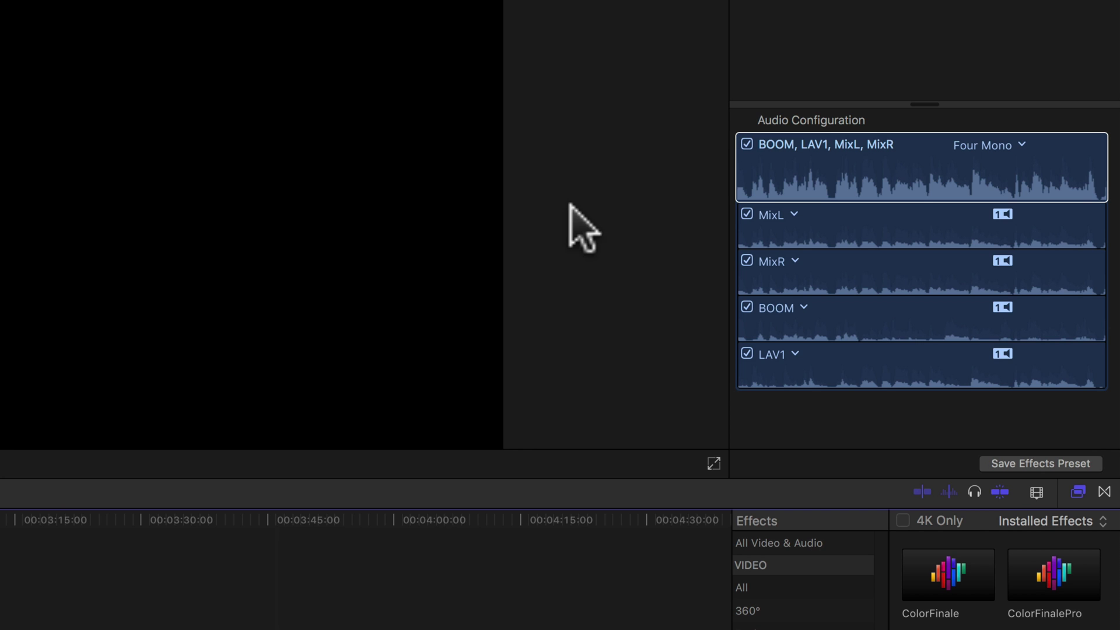
# Disable the MixL and MixR channels in the clip's audio configuration and enable both again.
pyautogui.click(747, 214)
pyautogui.click(746, 260)
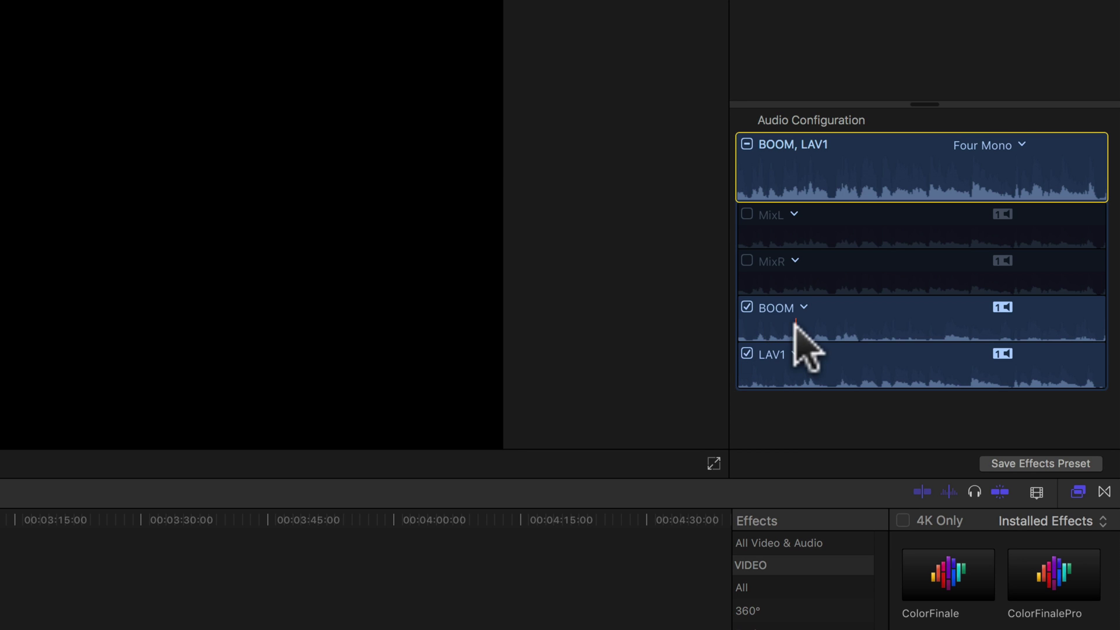
pyautogui.click(747, 261)
pyautogui.click(746, 214)
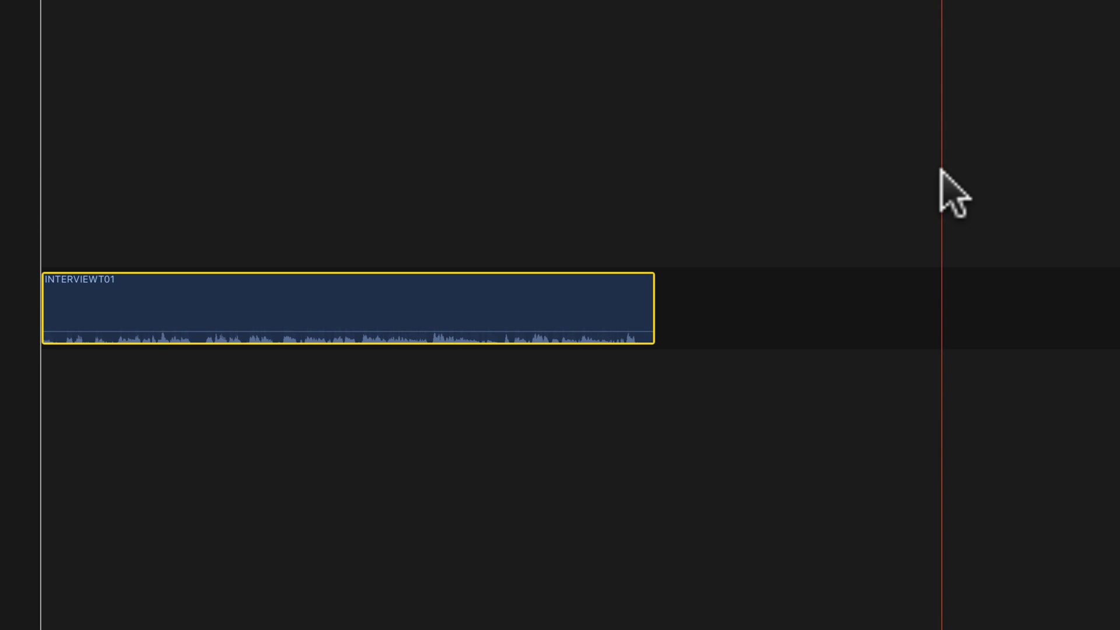
# Expand the audio components of the INTERVIEWT01 clip in the timeline.
pyautogui.rightClick(634, 296)
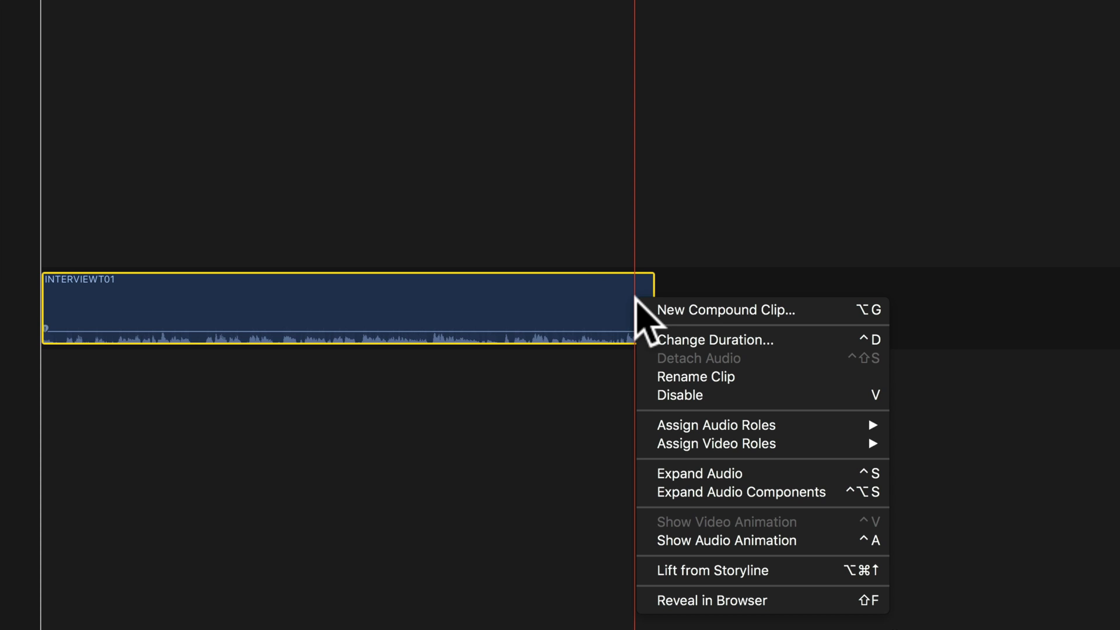
pyautogui.click(694, 491)
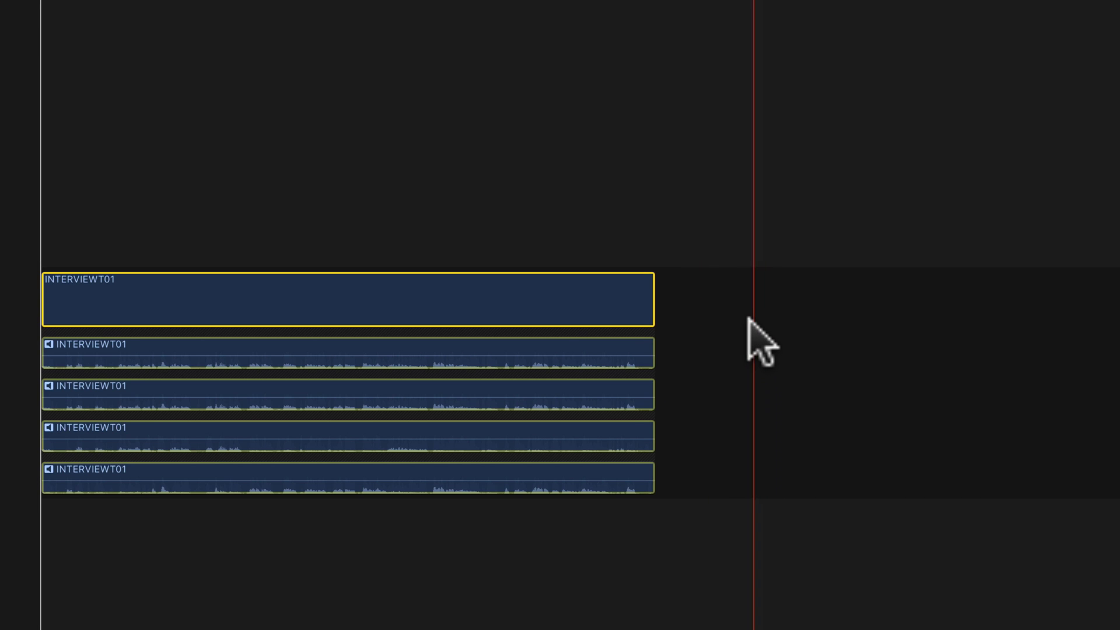
# Check which audio role is assigned to each of the four expanded components of INTERVIEWT01.
pyautogui.rightClick(592, 346)
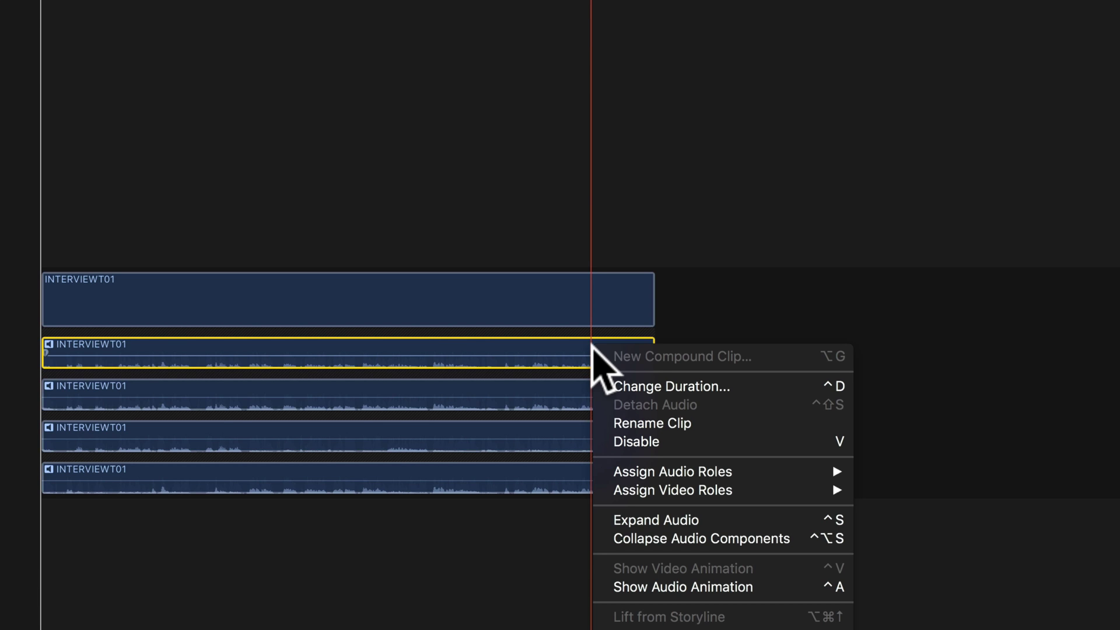
pyautogui.moveTo(665, 470)
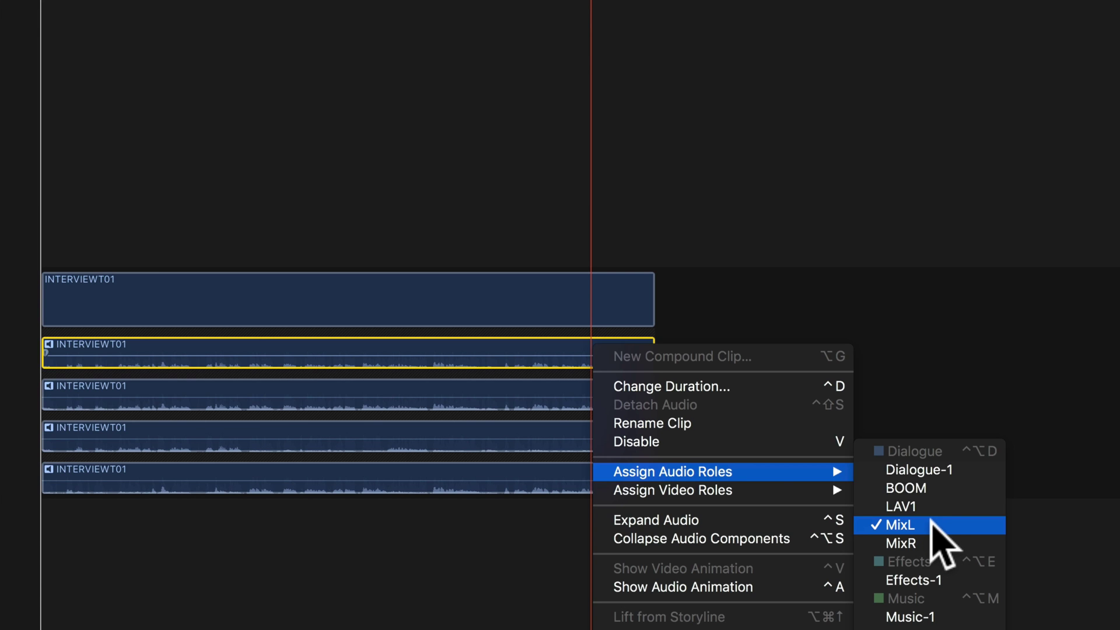
pyautogui.rightClick(547, 384)
pyautogui.moveTo(750, 471)
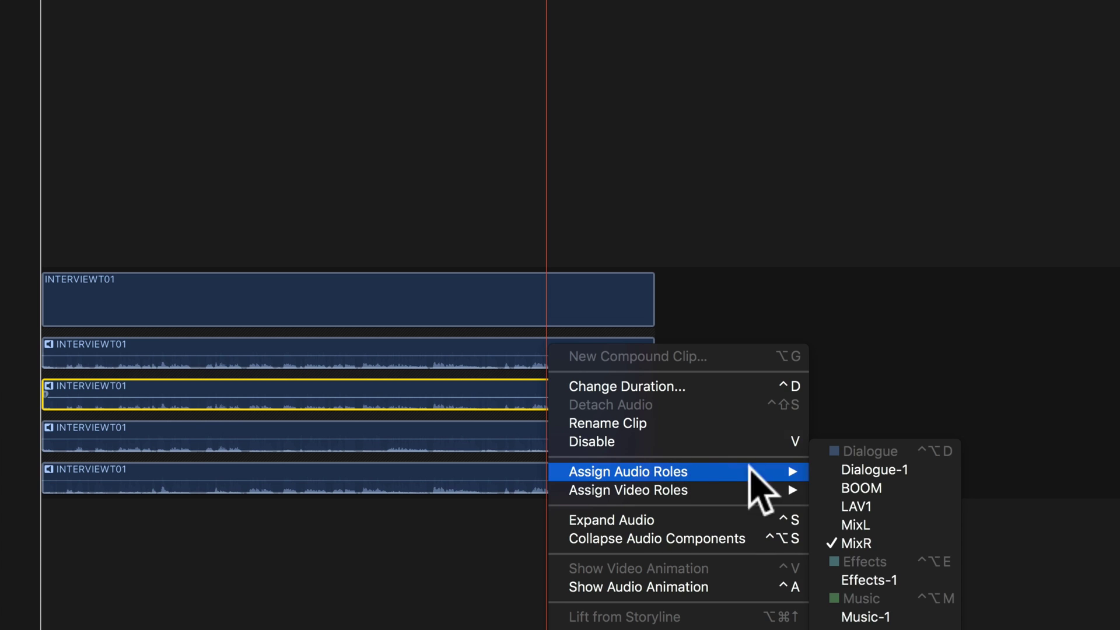
pyautogui.rightClick(482, 445)
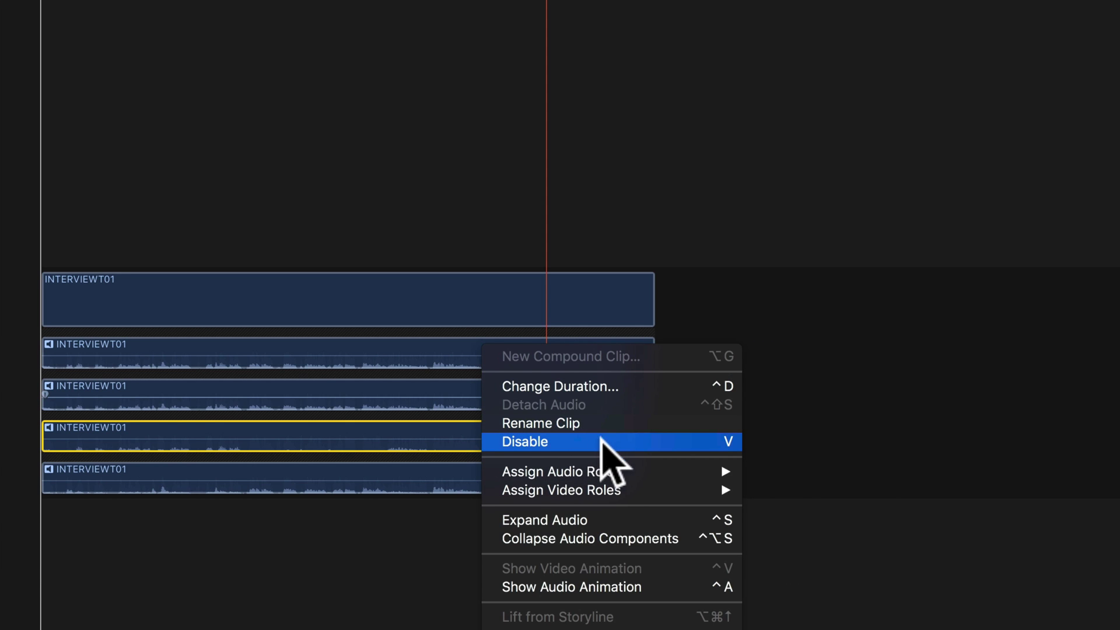
pyautogui.moveTo(631, 475)
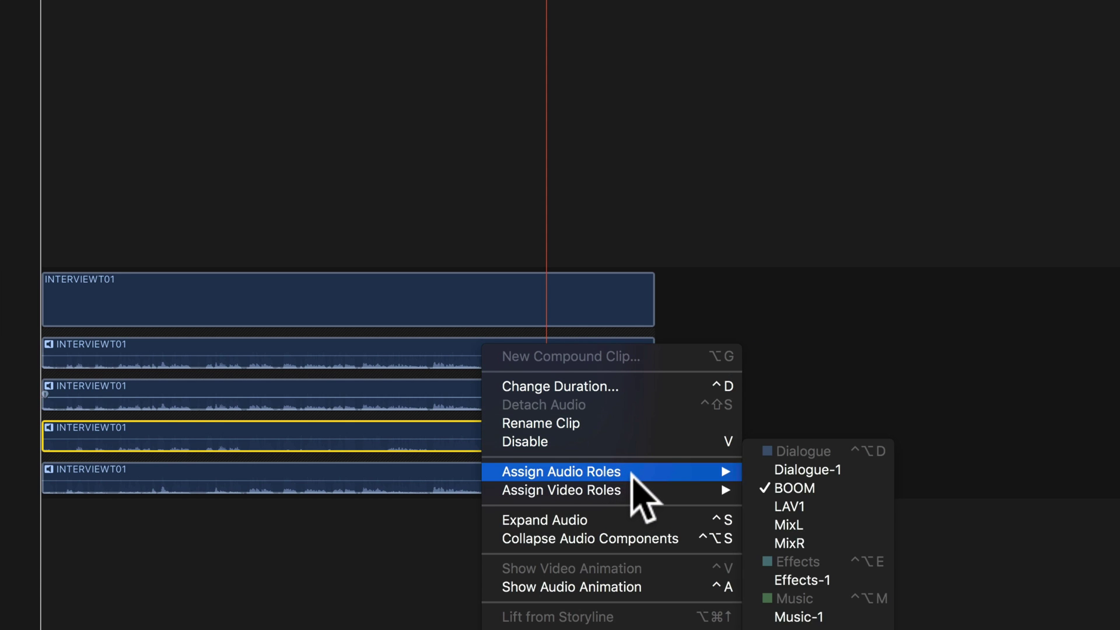
pyautogui.rightClick(430, 472)
pyautogui.moveTo(448, 467)
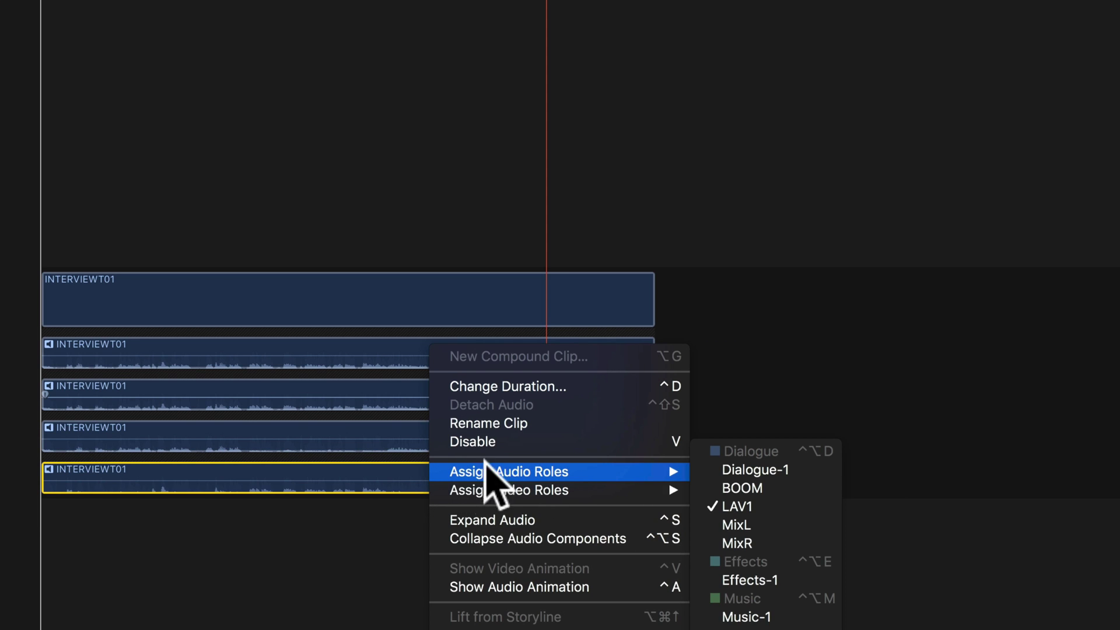
pyautogui.click(843, 343)
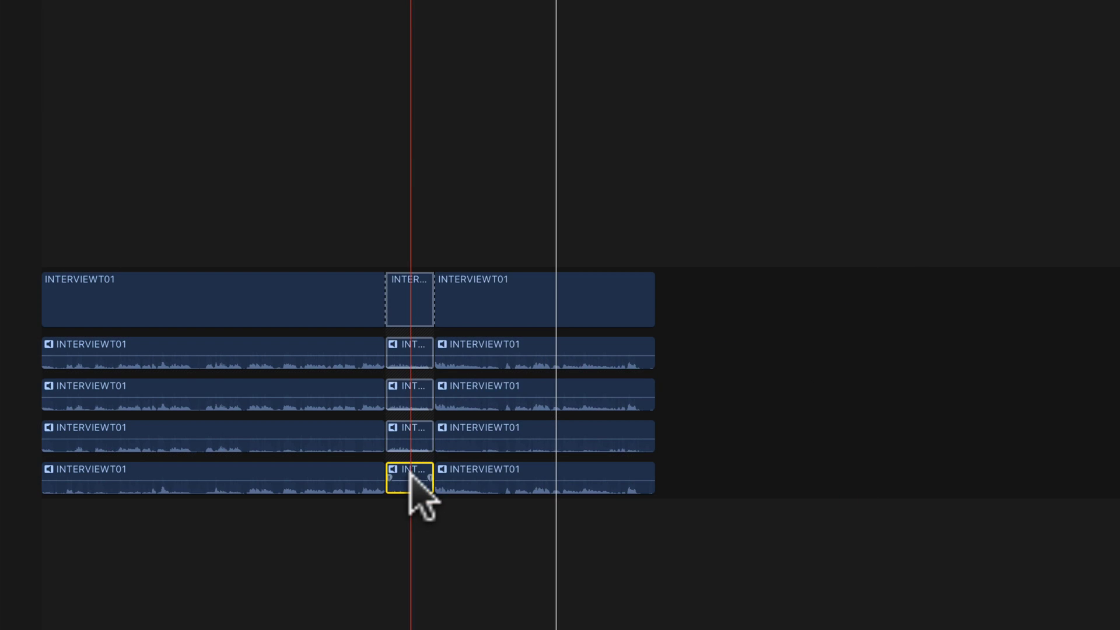
# Try lowering the volume of the LAV1 component in the short middle segment, and undo the cuts around it.
pyautogui.moveTo(410, 480); pyautogui.dragTo(410, 511)
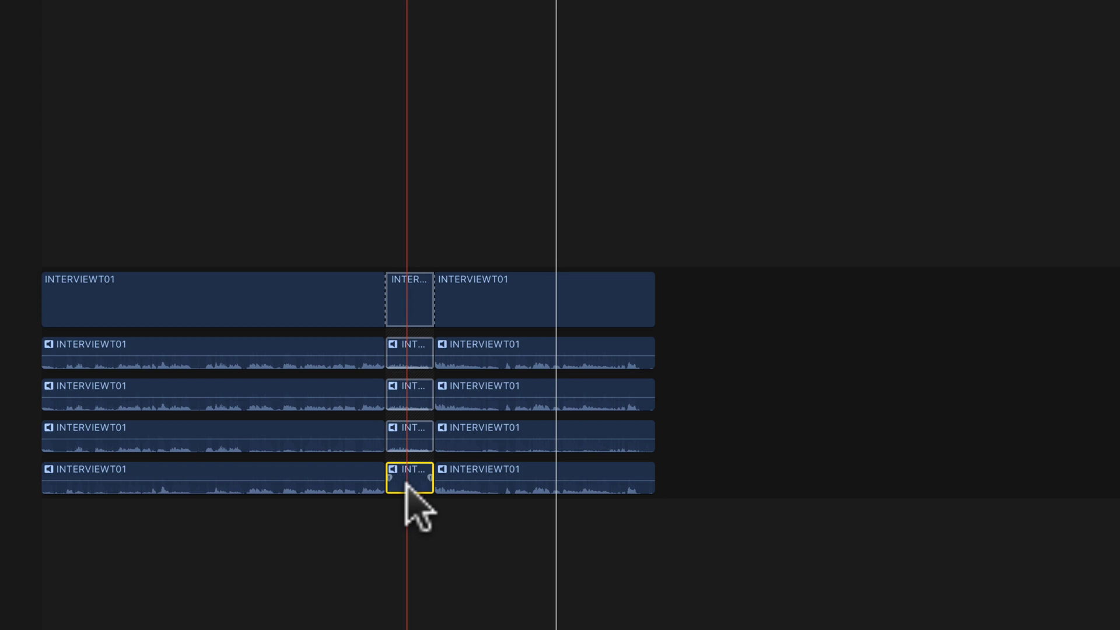
pyautogui.moveTo(405, 482); pyautogui.dragTo(406, 492)
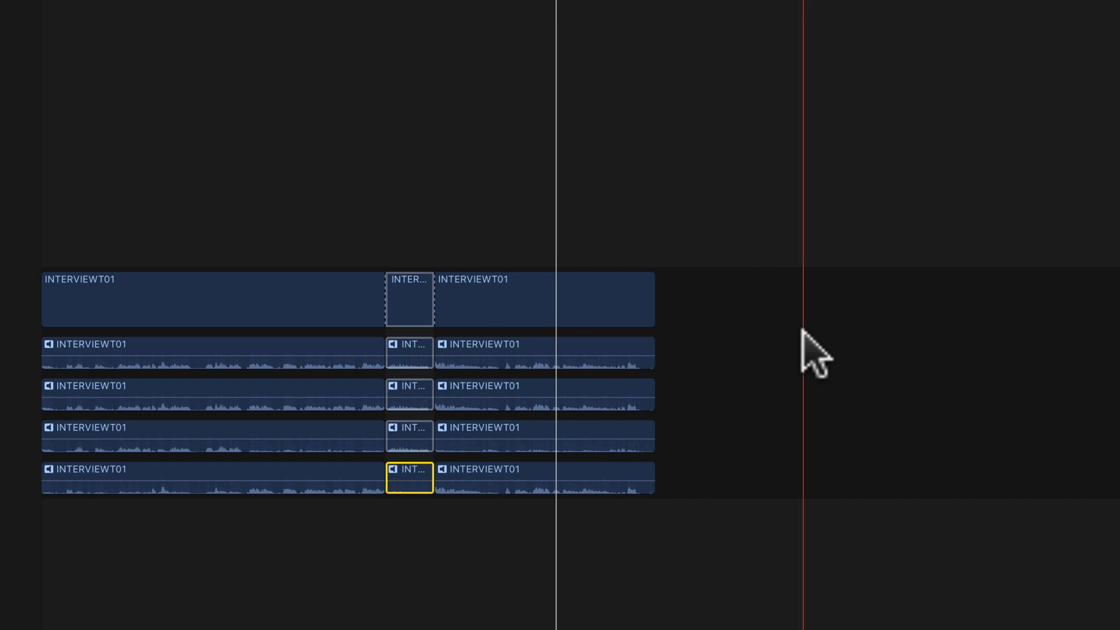
pyautogui.press('Delete')
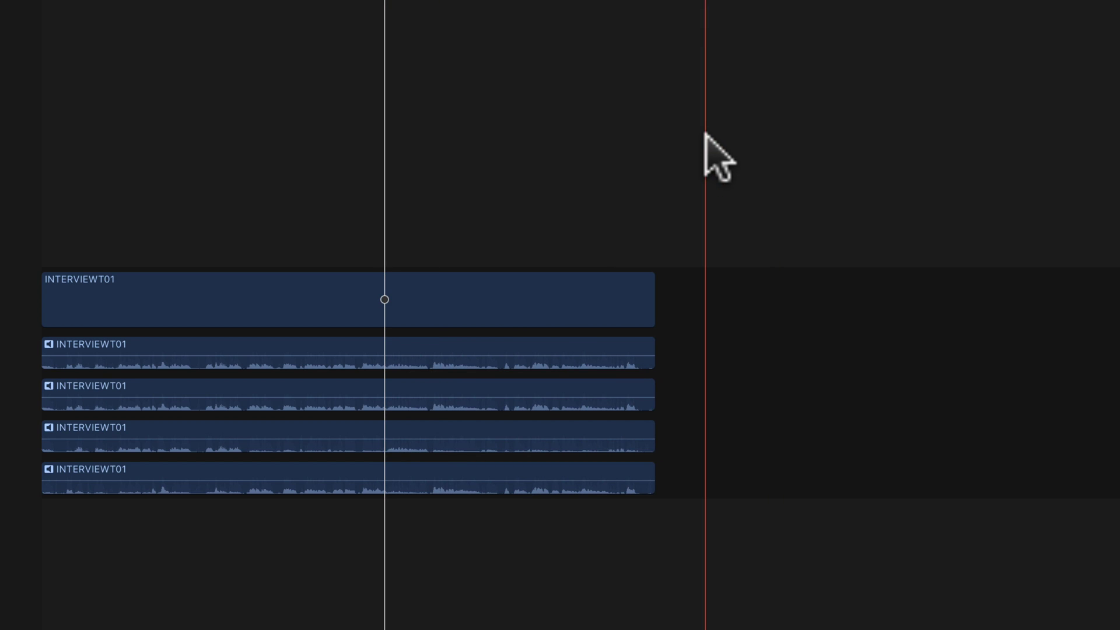
# Collapse the audio components of the INTERVIEWT01 timeline clip and leave the clip selected.
pyautogui.click(706, 133)
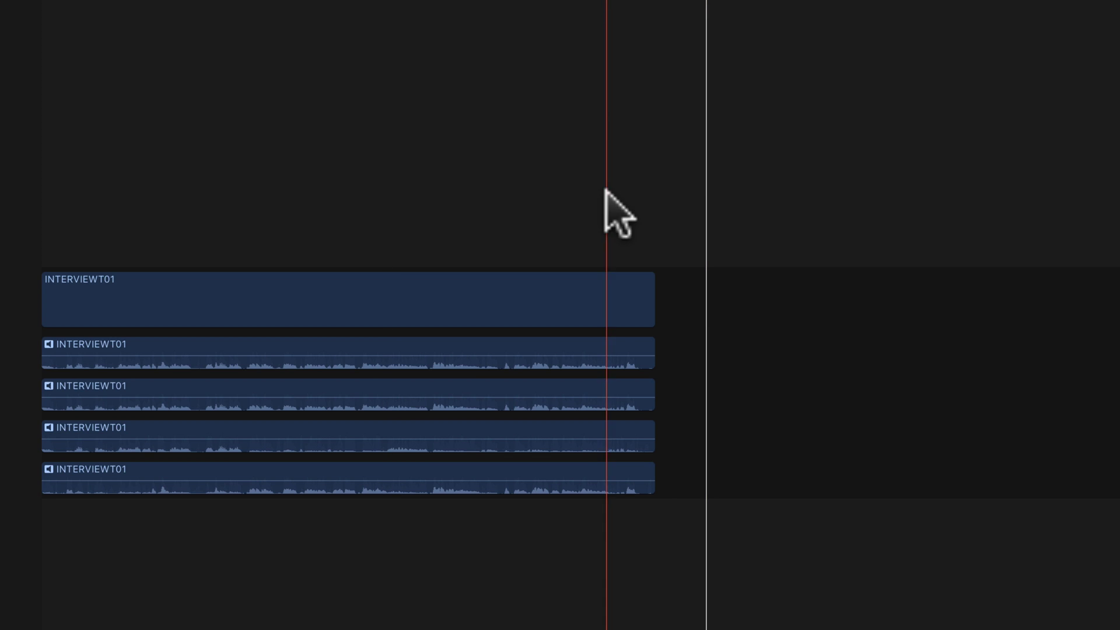
pyautogui.click(601, 287)
pyautogui.rightClick(602, 285)
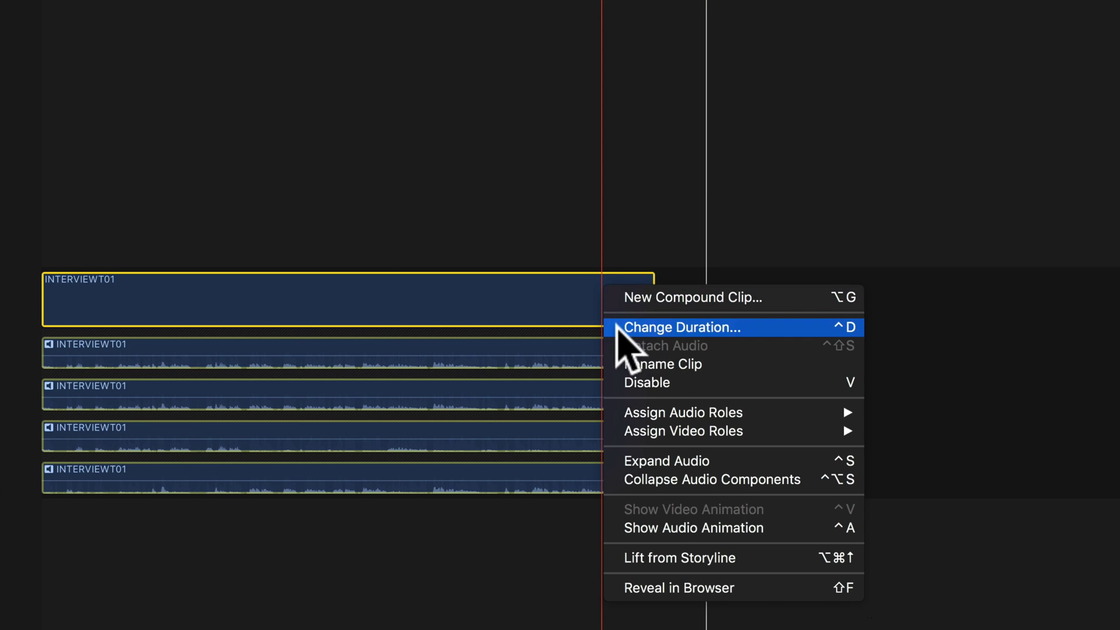
pyautogui.click(750, 477)
pyautogui.click(947, 142)
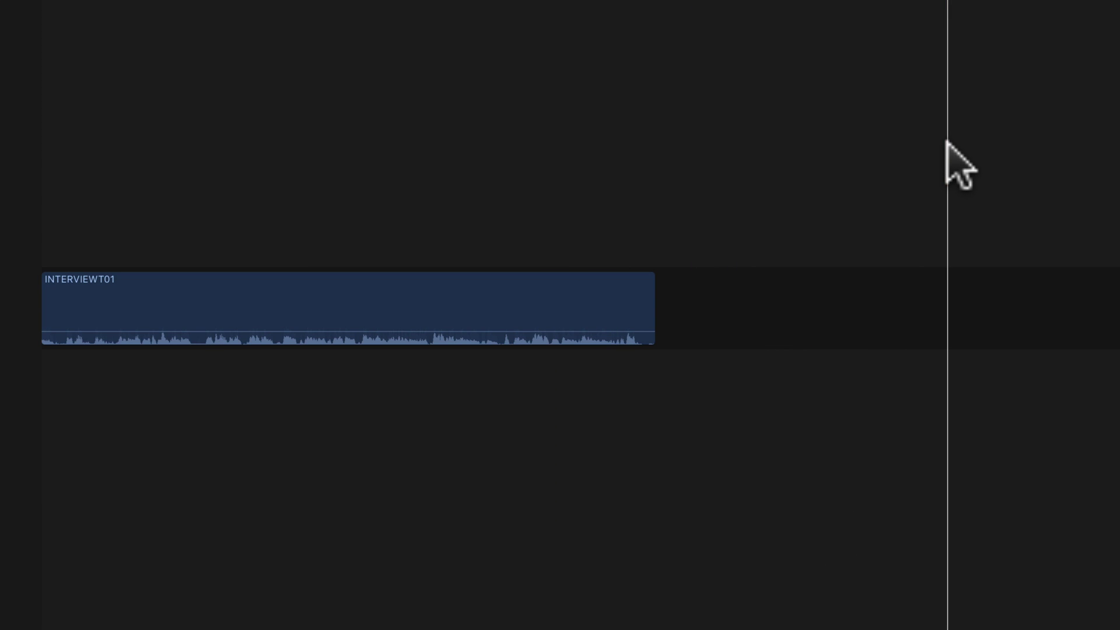
pyautogui.click(573, 117)
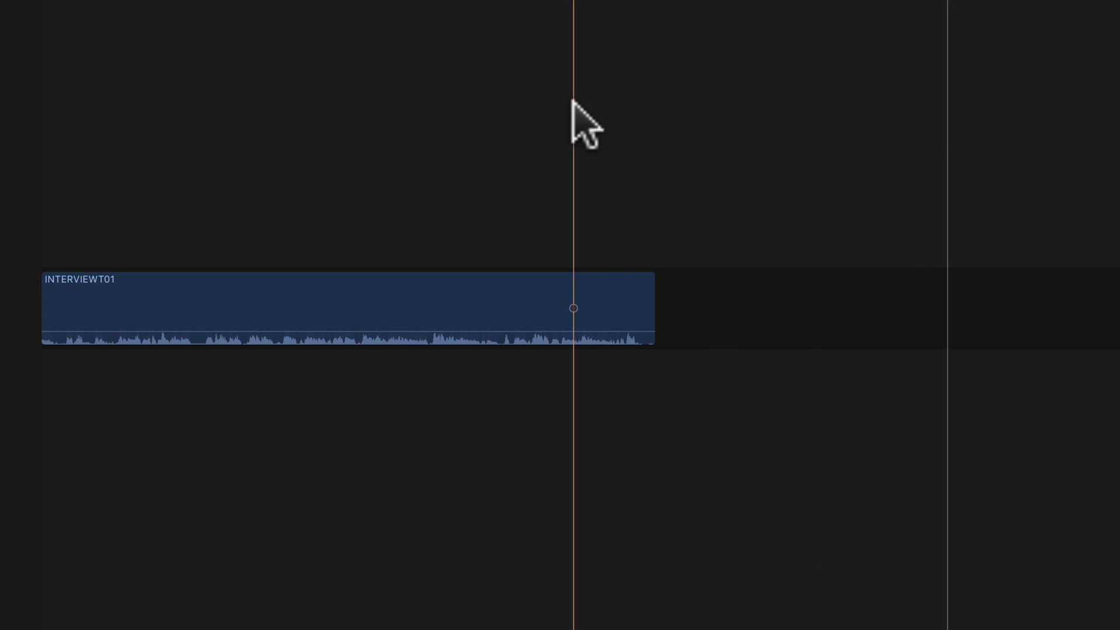
pyautogui.click(603, 293)
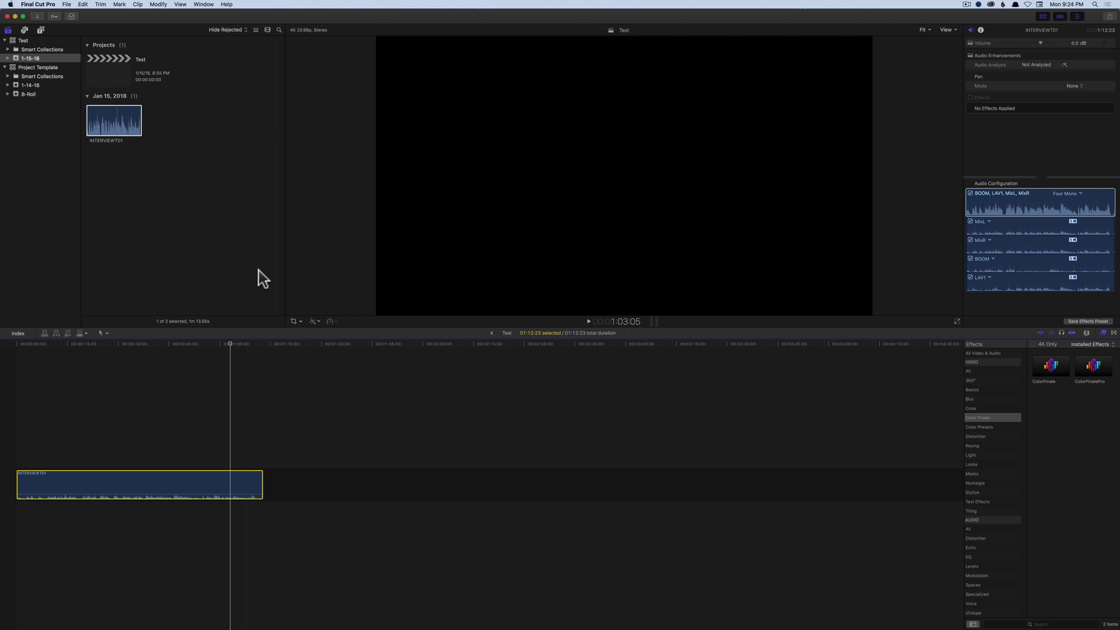
# Switch to the SFVS 180114 document in Pages and reread the viewer question, highlighting the phrase "L and R mix versus the ISO's".
pyautogui.press('super+Tab')
pyautogui.press('super+Tab')
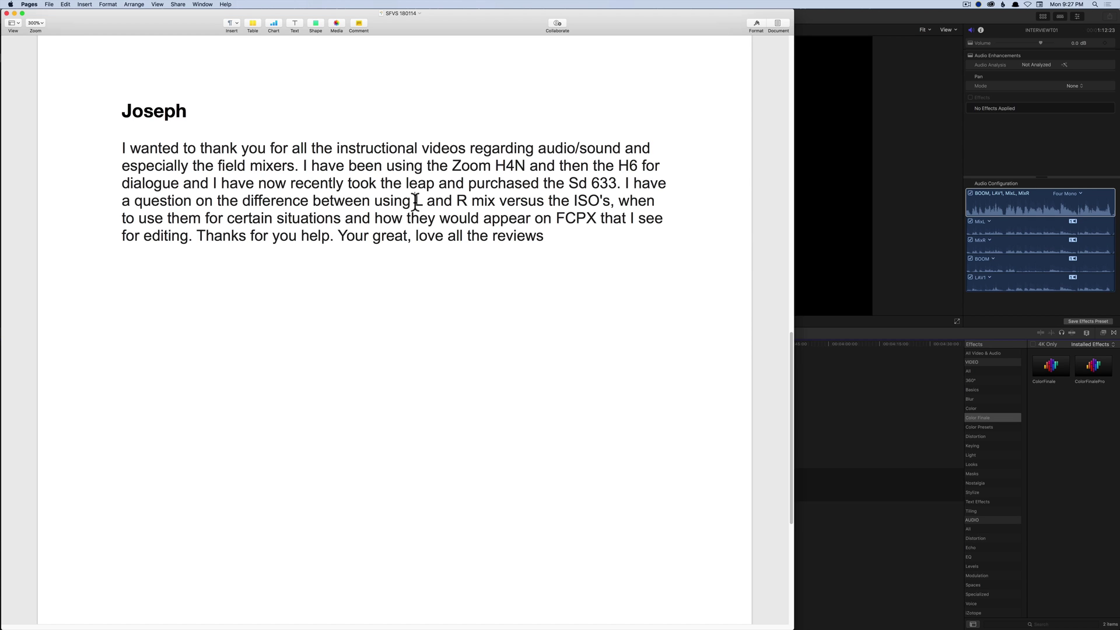
pyautogui.moveTo(414, 202); pyautogui.dragTo(612, 204)
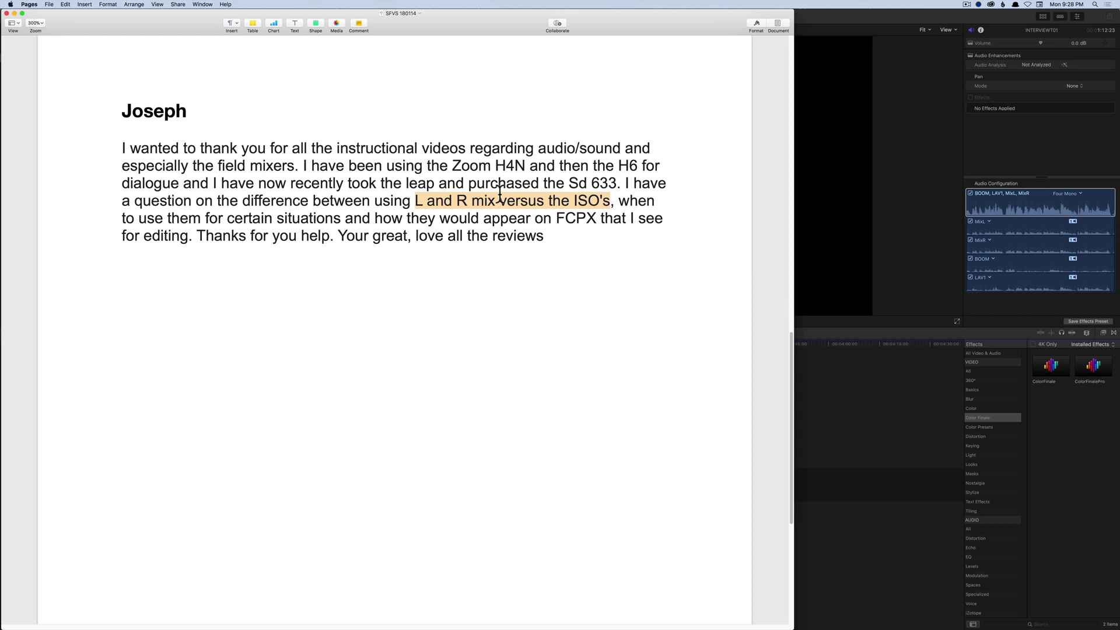
pyautogui.click(417, 200)
pyautogui.click(569, 234)
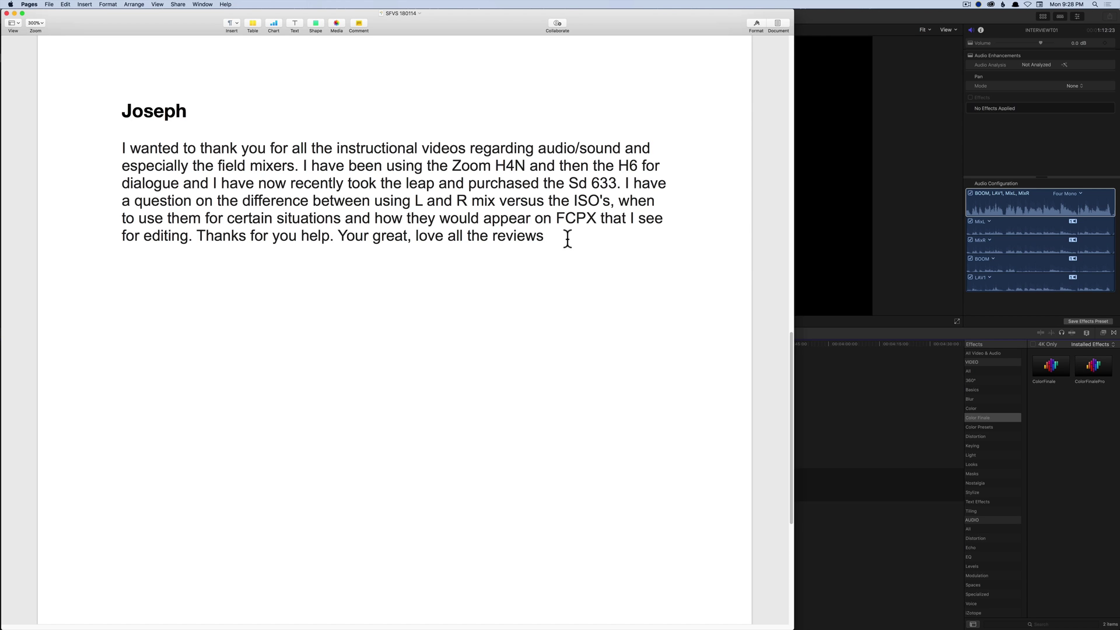
pyautogui.click(123, 148)
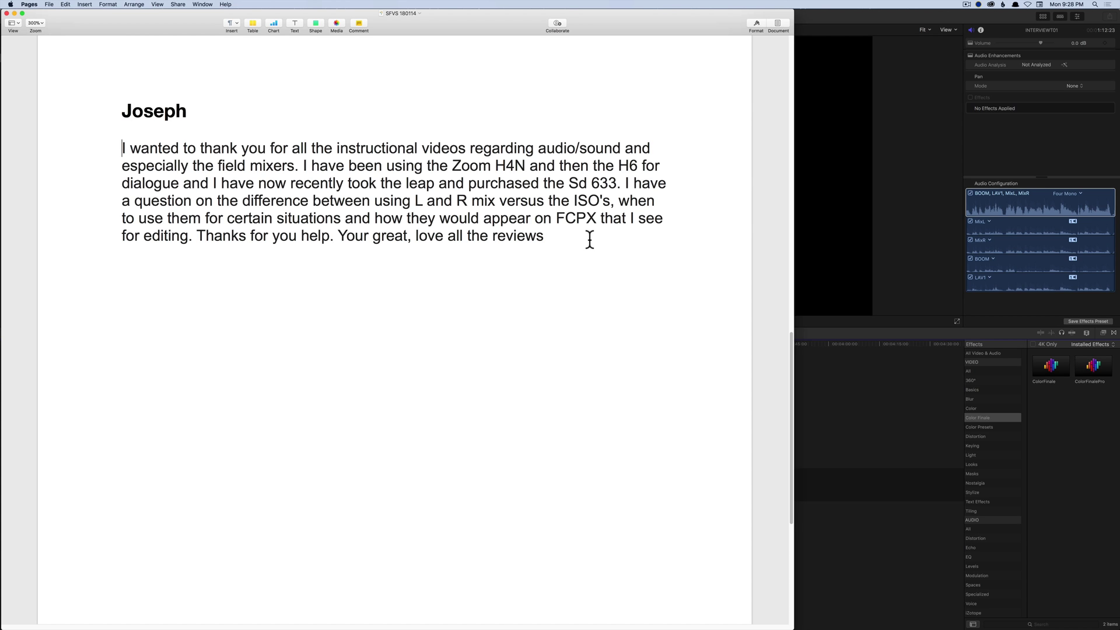